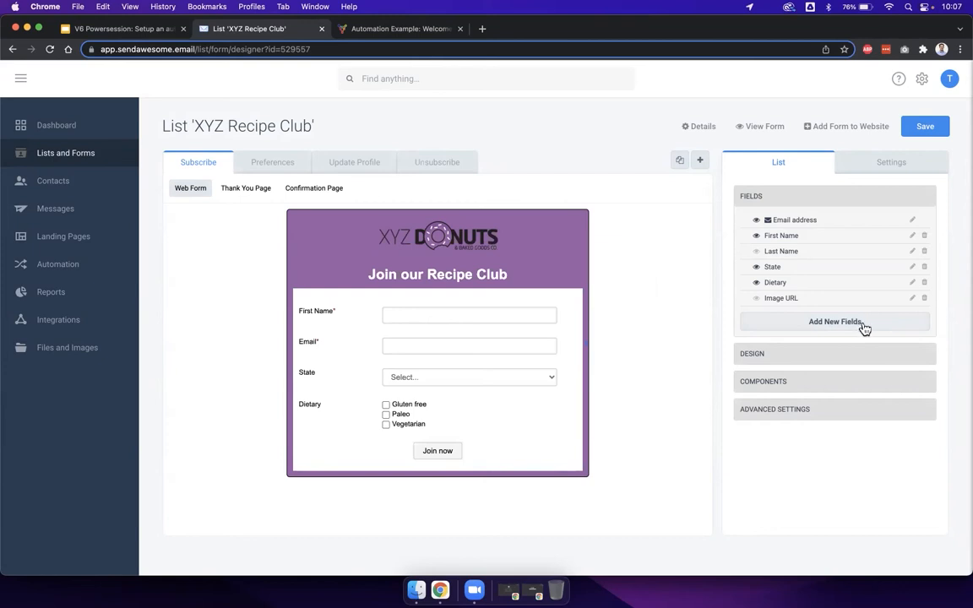
# Step: Show the Last Name field on the subscribe form and hide it again
pyautogui.click(757, 252)
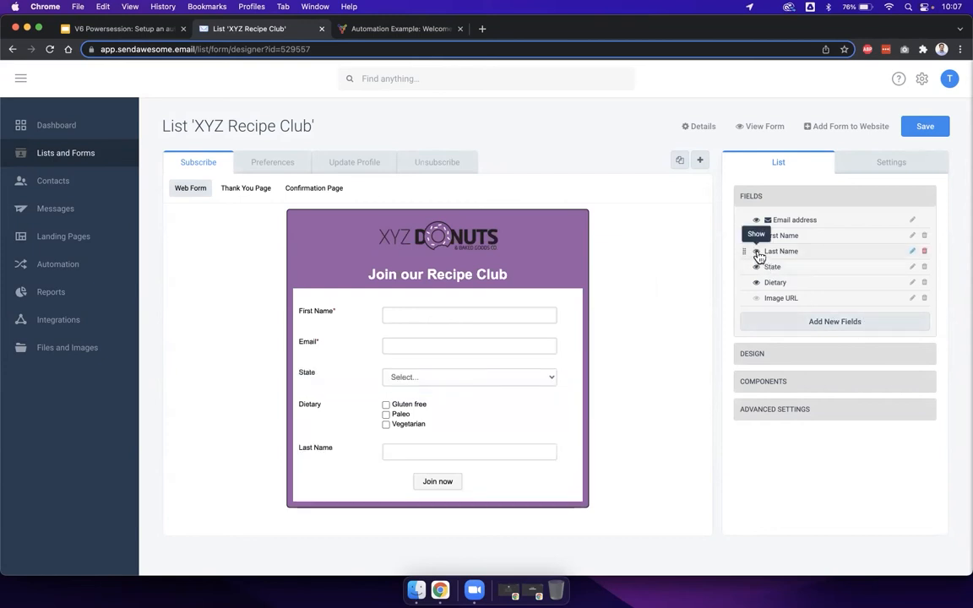
pyautogui.click(757, 252)
pyautogui.moveTo(502, 418); pyautogui.dragTo(628, 330)
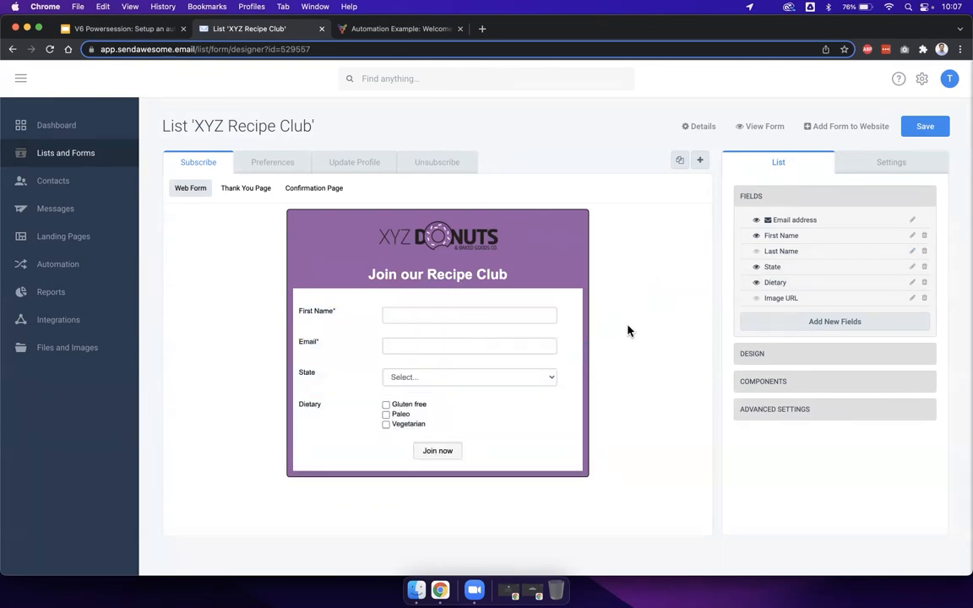
# Step: View the background colour choices for the subscribe form's header block and close them without changing the colour
pyautogui.click(523, 254)
pyautogui.click(873, 222)
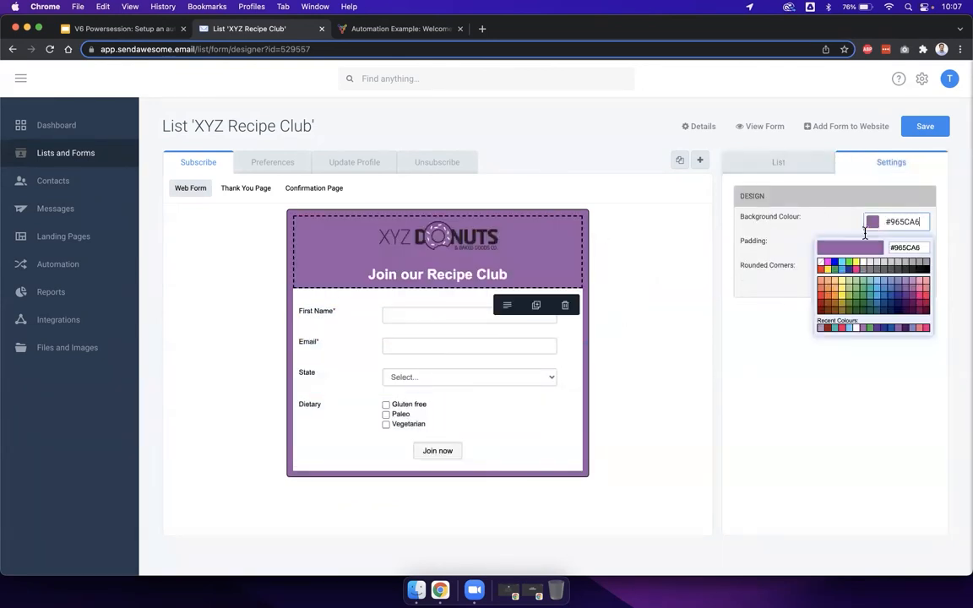
pyautogui.click(676, 289)
# Step: Examine the header's "Join our Recipe Club" heading and logo in the text editor, leaving both unedited
pyautogui.click(553, 277)
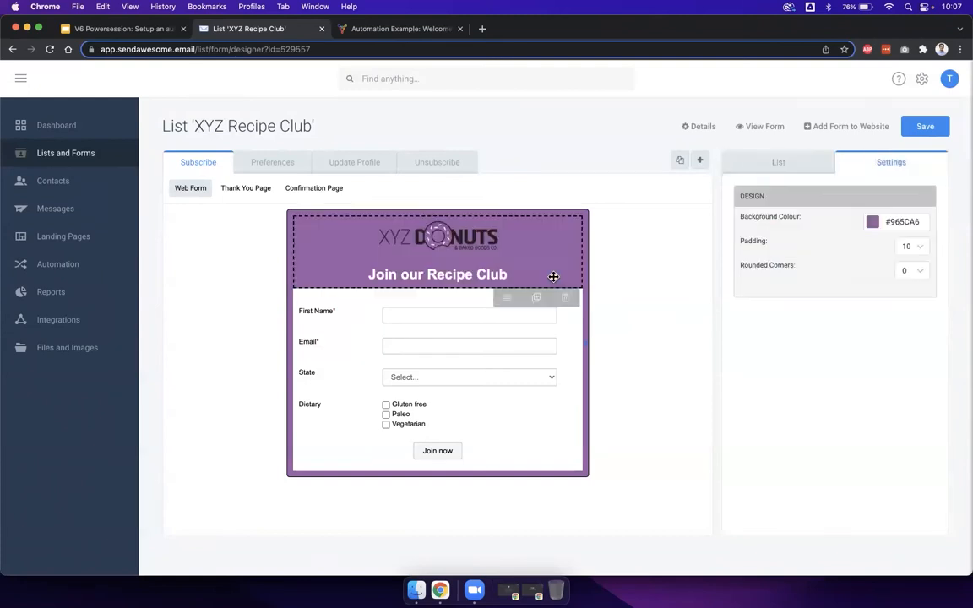
pyautogui.click(553, 277)
pyautogui.moveTo(533, 272); pyautogui.dragTo(366, 270)
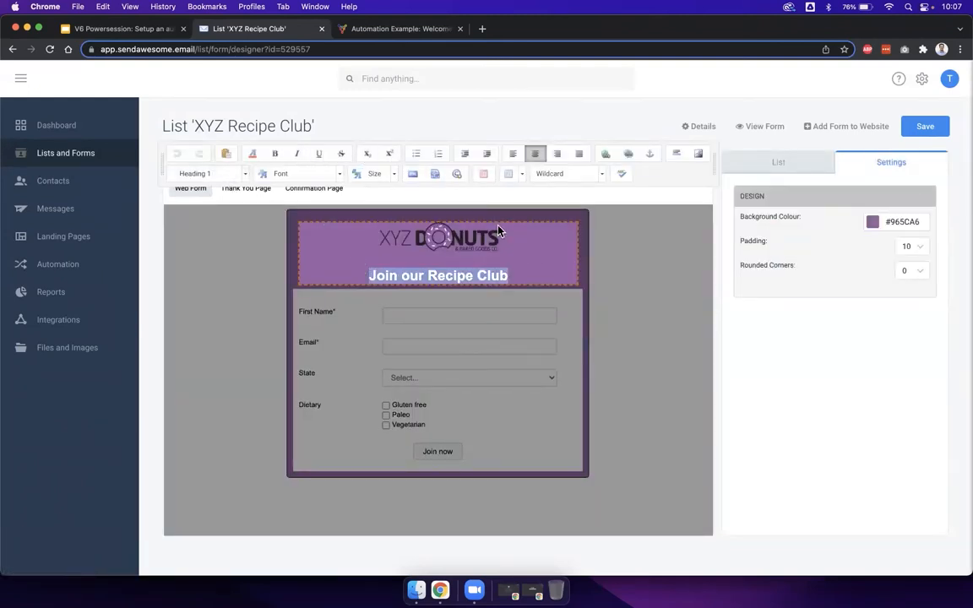
pyautogui.click(516, 238)
pyautogui.click(472, 241)
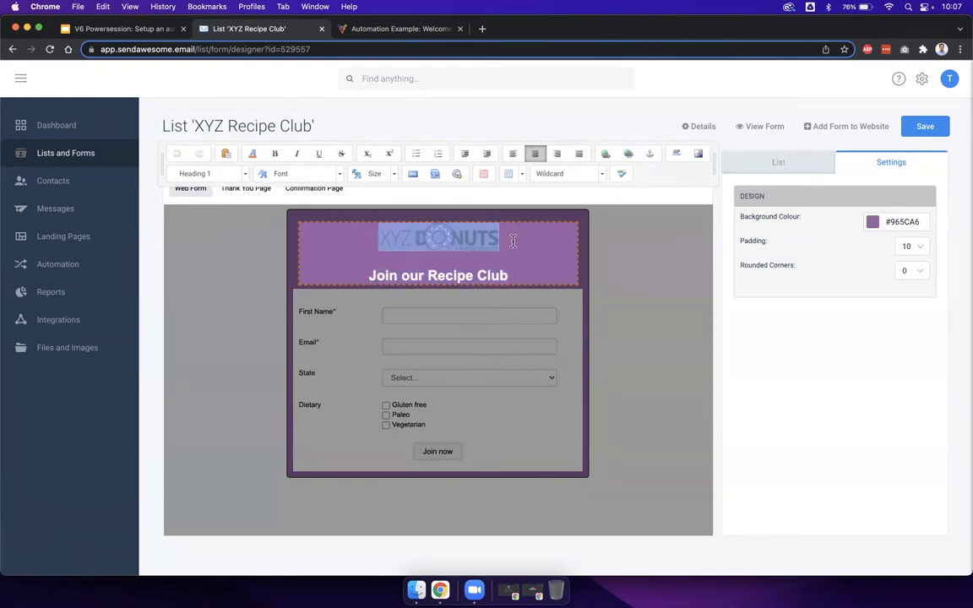
pyautogui.click(513, 241)
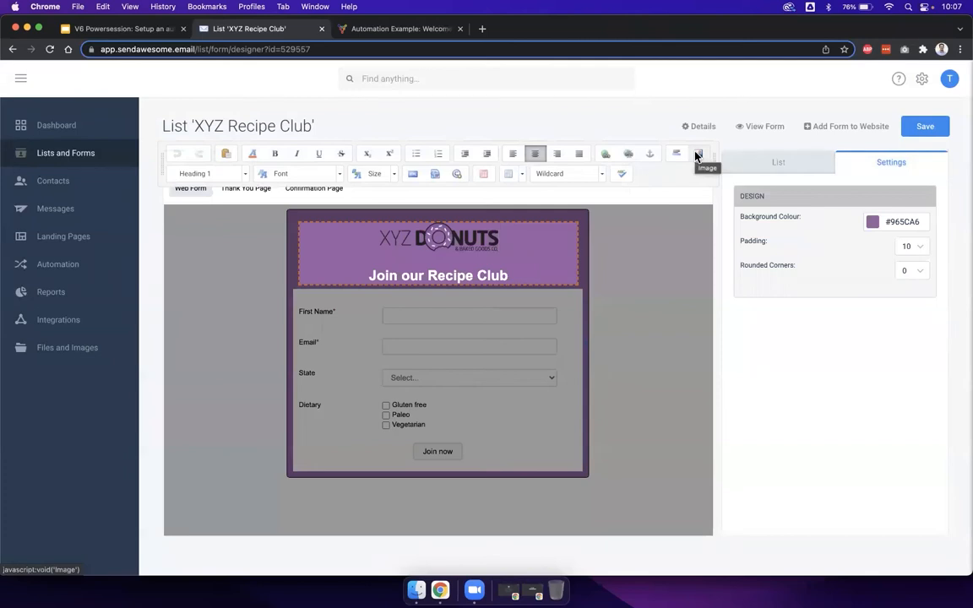
pyautogui.click(658, 285)
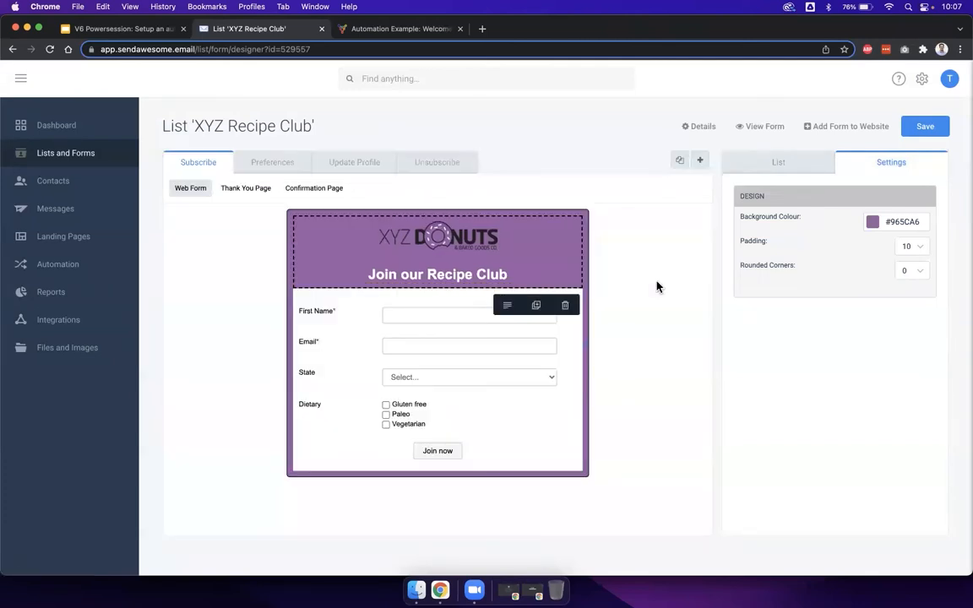
pyautogui.click(244, 348)
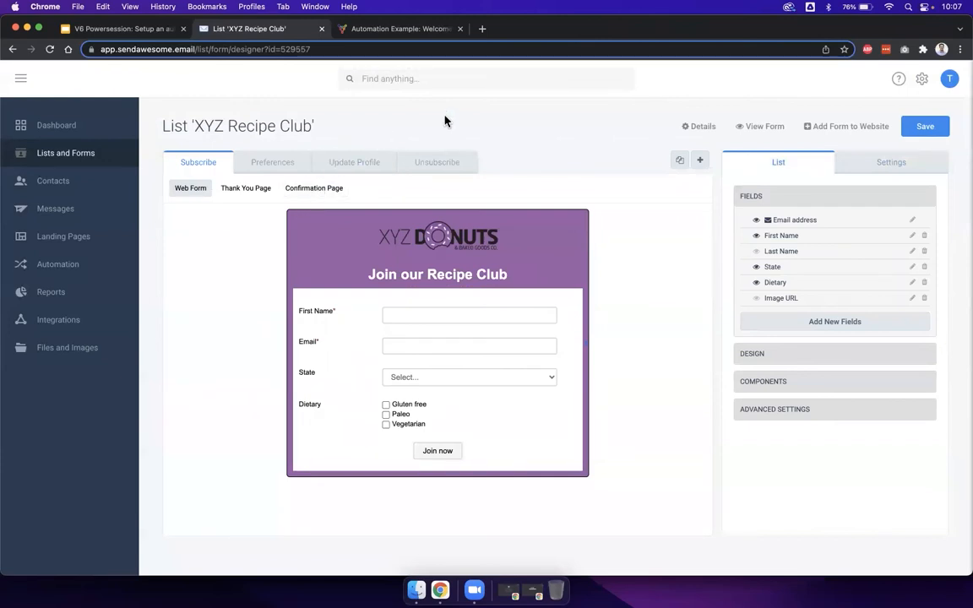
# Step: Preview the live subscribe form, and check the outline of steps in the Google Slides presentation before returning to the list
pyautogui.click(760, 129)
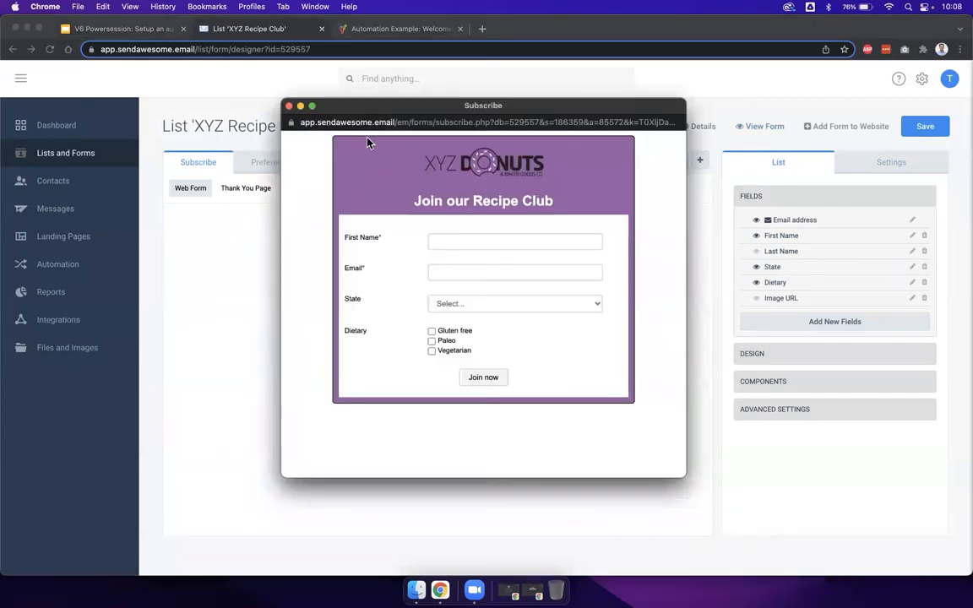
pyautogui.click(289, 106)
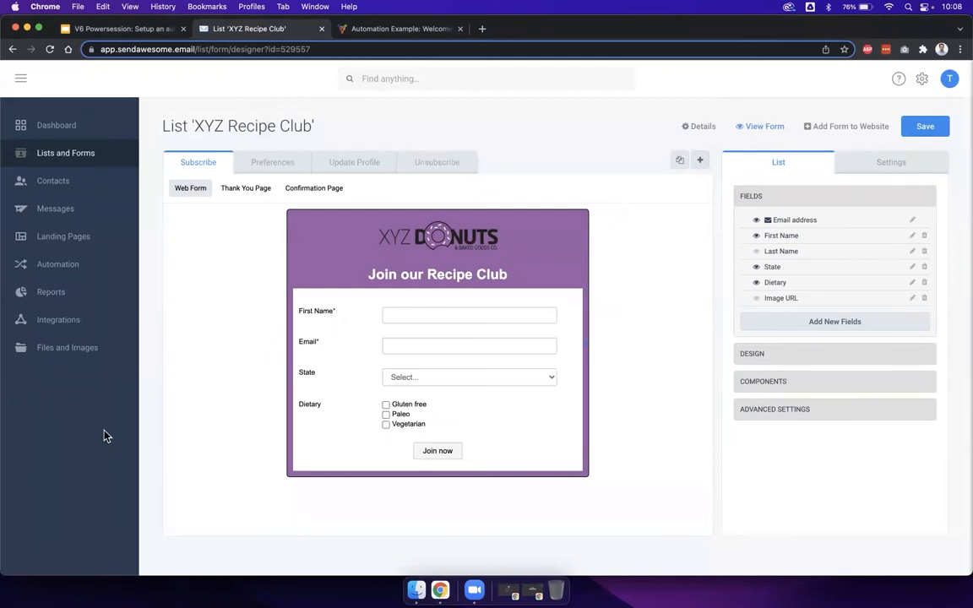
pyautogui.click(128, 28)
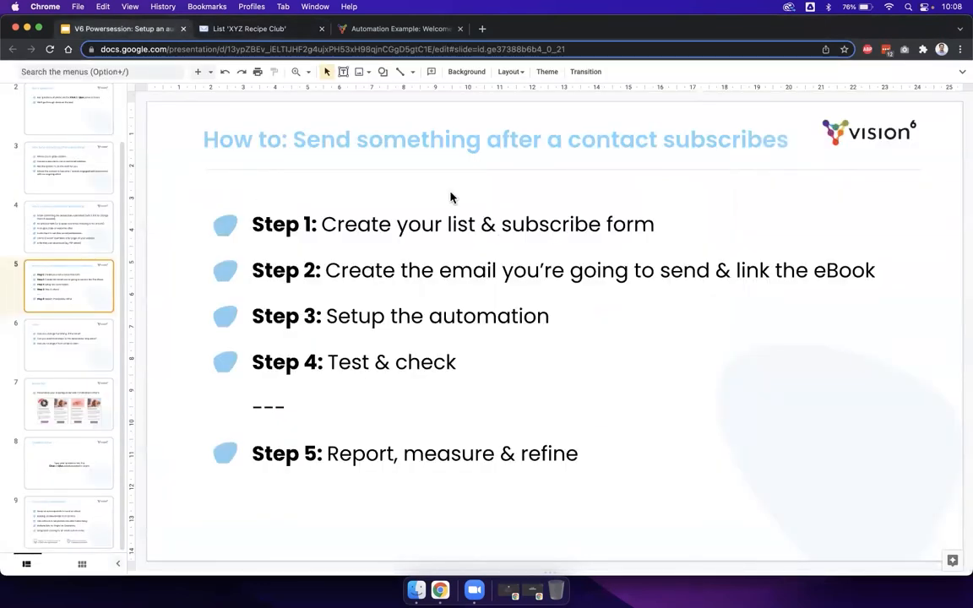
pyautogui.click(283, 33)
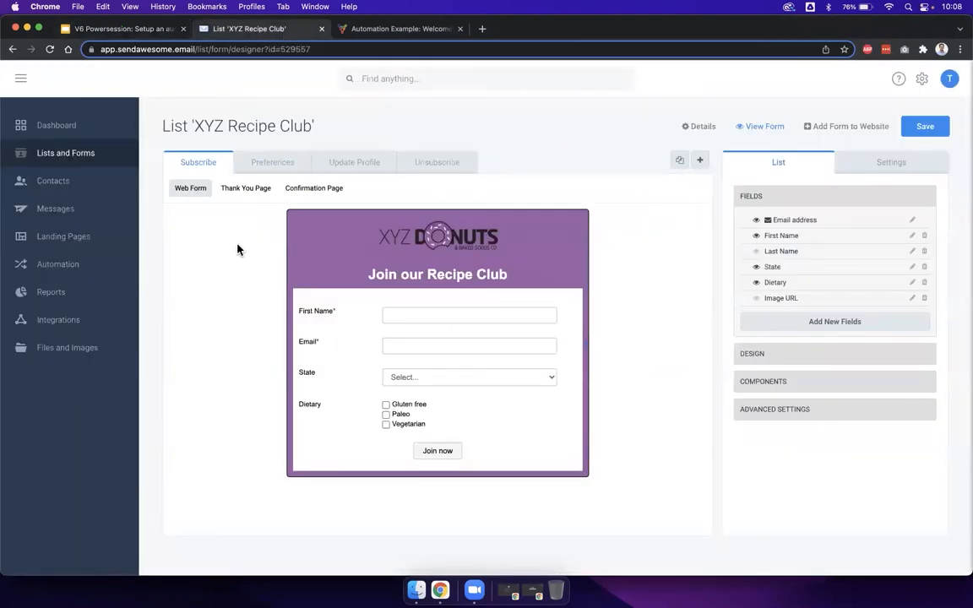
# Step: Leave the form without saving and open the message "Welcome new subscriber - eBook Download (WIP)" from the Powersessions message folder
pyautogui.click(52, 213)
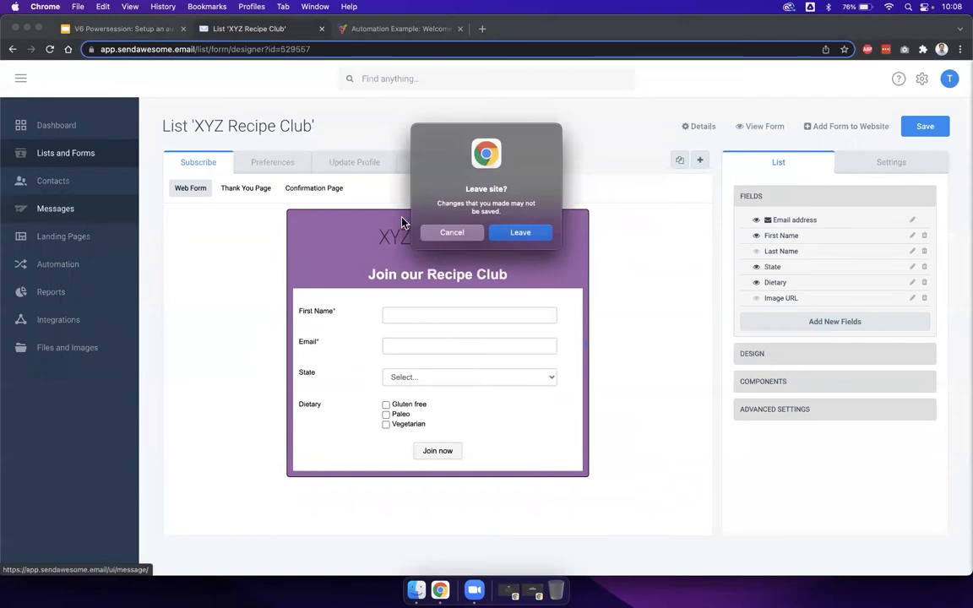
pyautogui.click(506, 233)
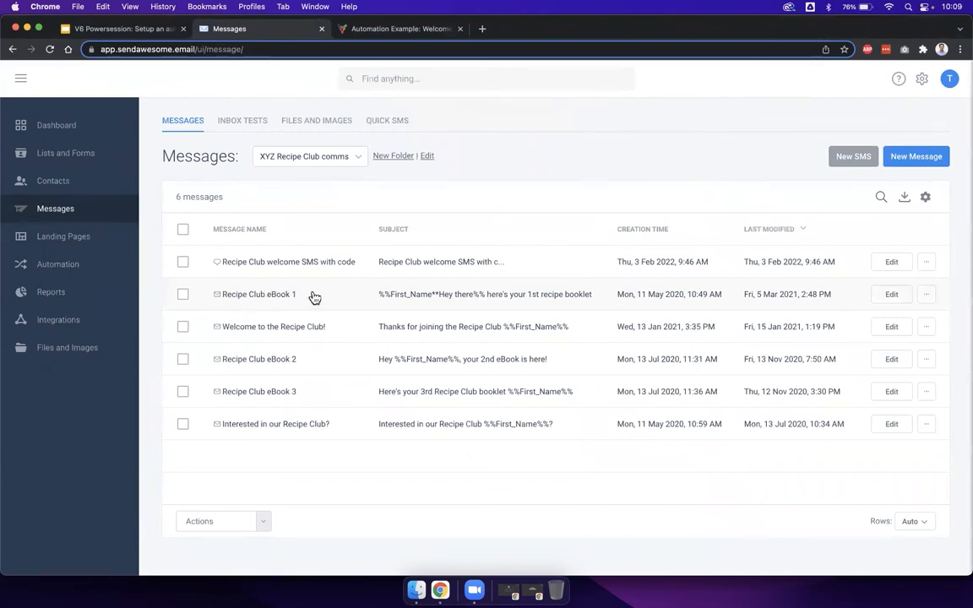
pyautogui.click(329, 157)
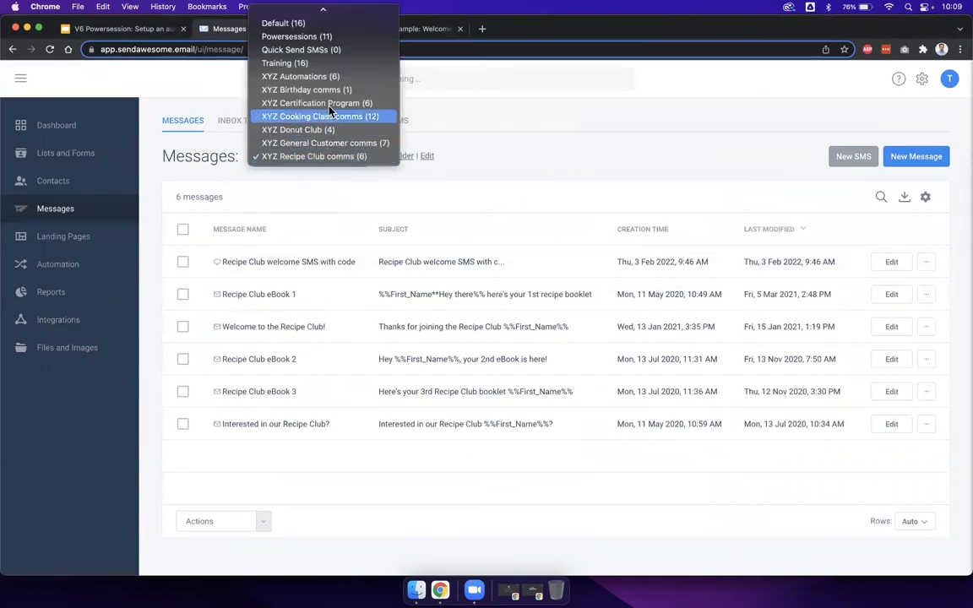
pyautogui.click(300, 36)
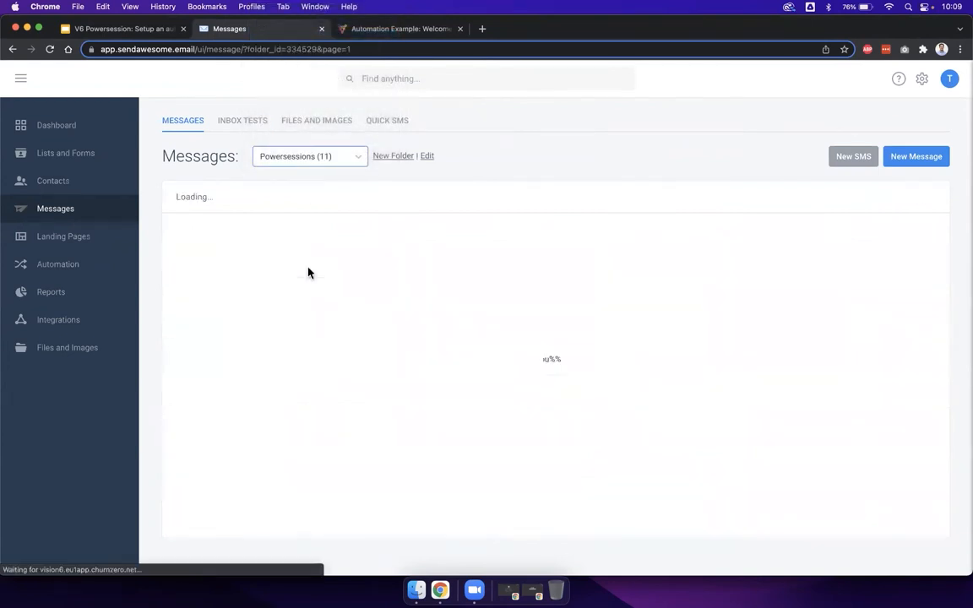
pyautogui.click(347, 265)
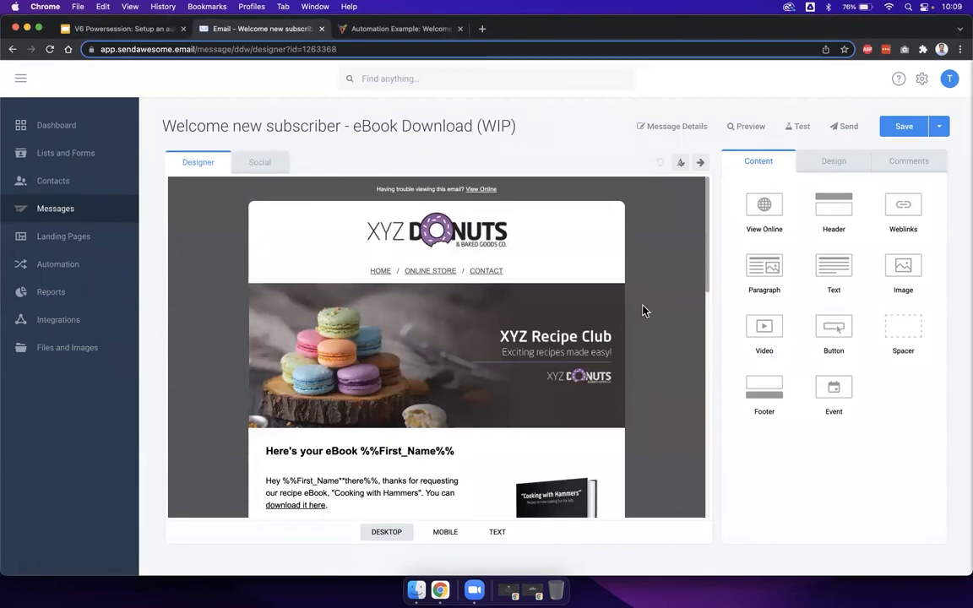
# Step: Review the email down to the eBook paragraph and inspect the %%First_Name%% wildcard in its title
pyautogui.scroll(-1, 642, 311)
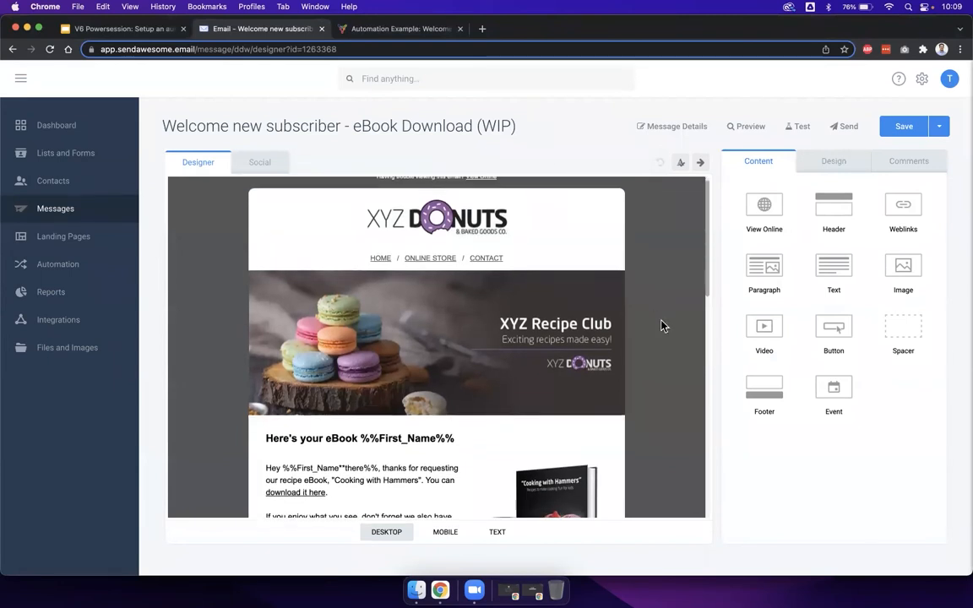
pyautogui.scroll(-2, 662, 325)
pyautogui.scroll(-5, 662, 325)
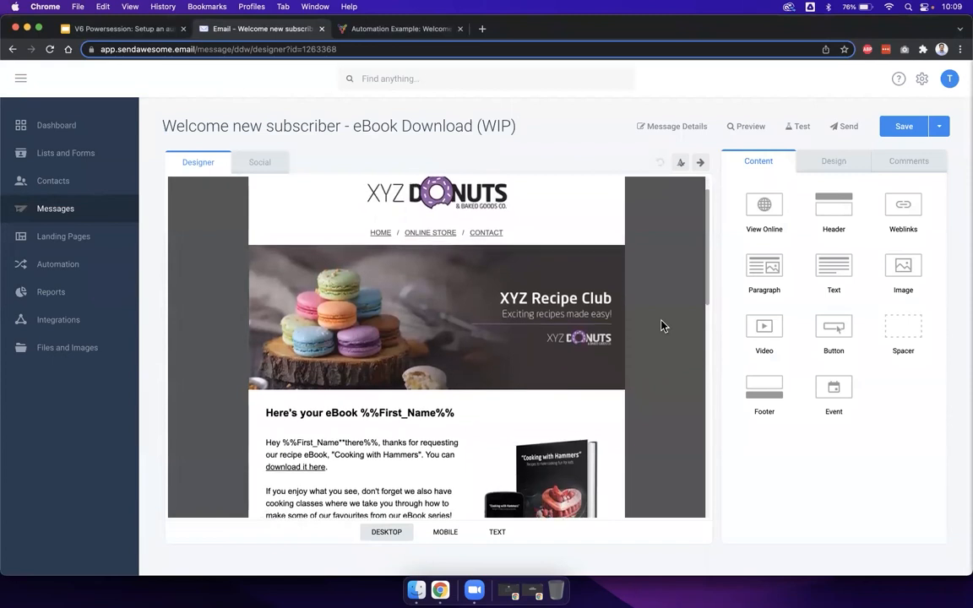
pyautogui.scroll(-7, 662, 325)
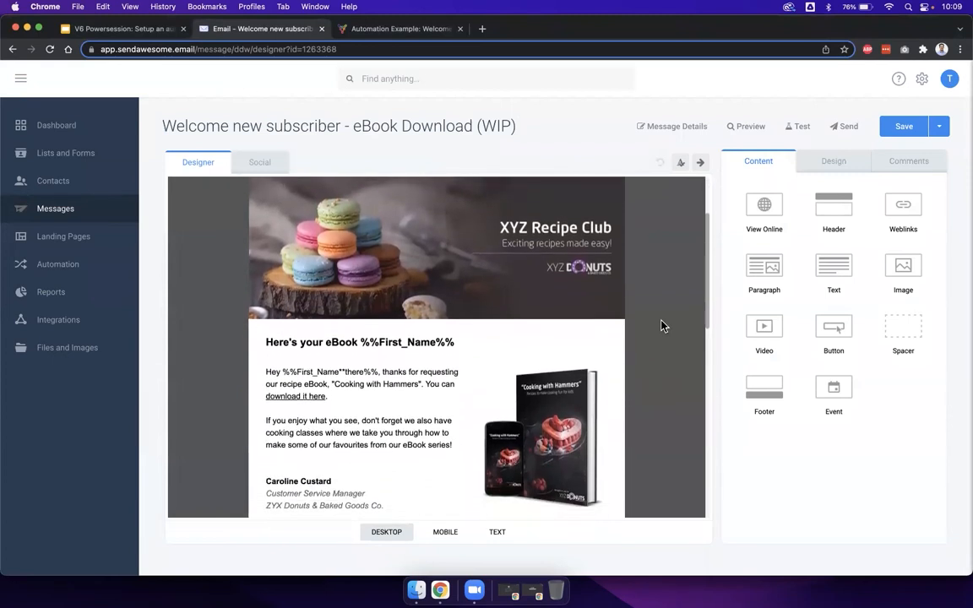
pyautogui.scroll(-3, 662, 325)
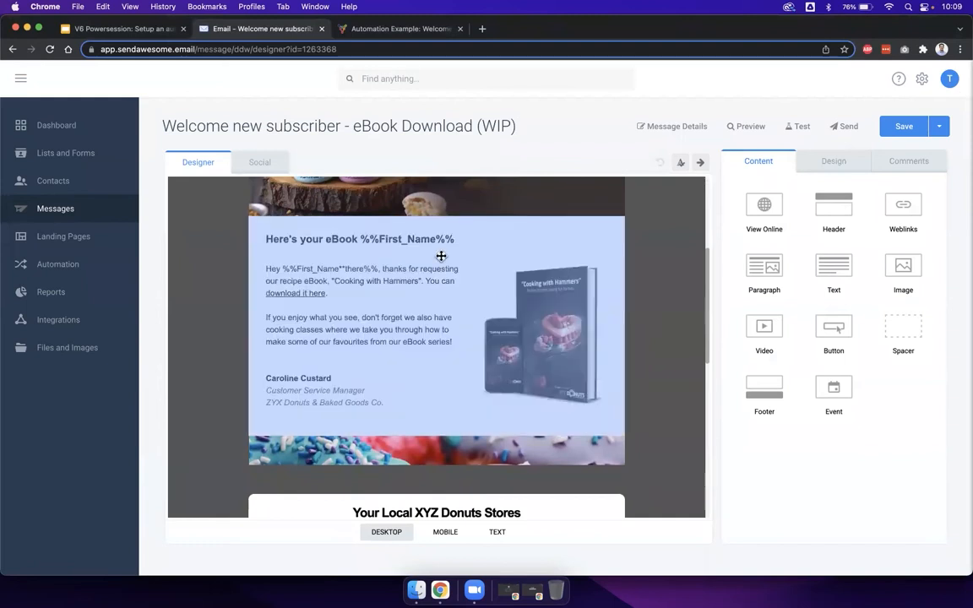
pyautogui.click(361, 240)
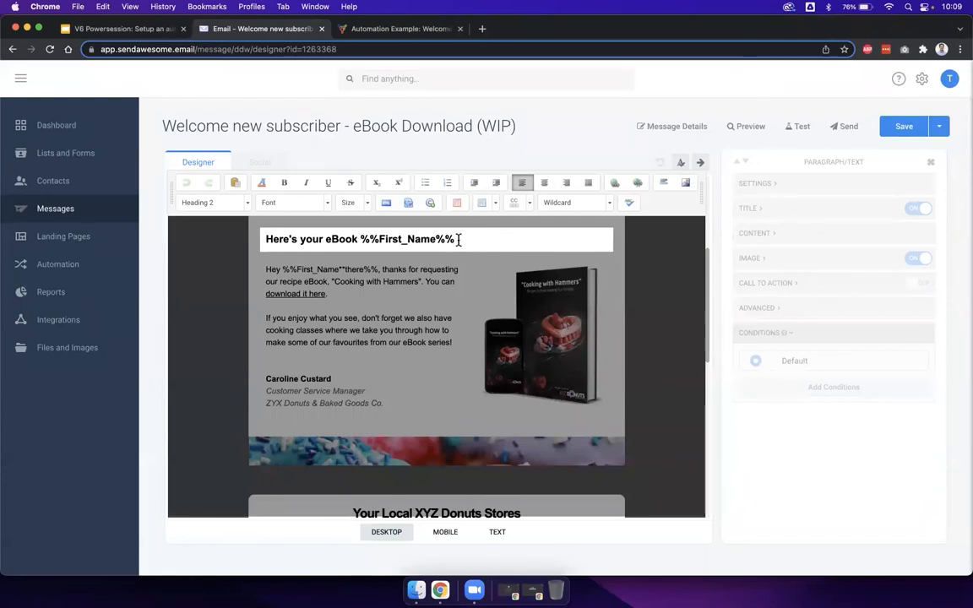
pyautogui.hotkey('alt', 'shift', 'Left')
pyautogui.hotkey('alt', 'shift', 'Left')
pyautogui.press('Right')
pyautogui.doubleClick(457, 239)
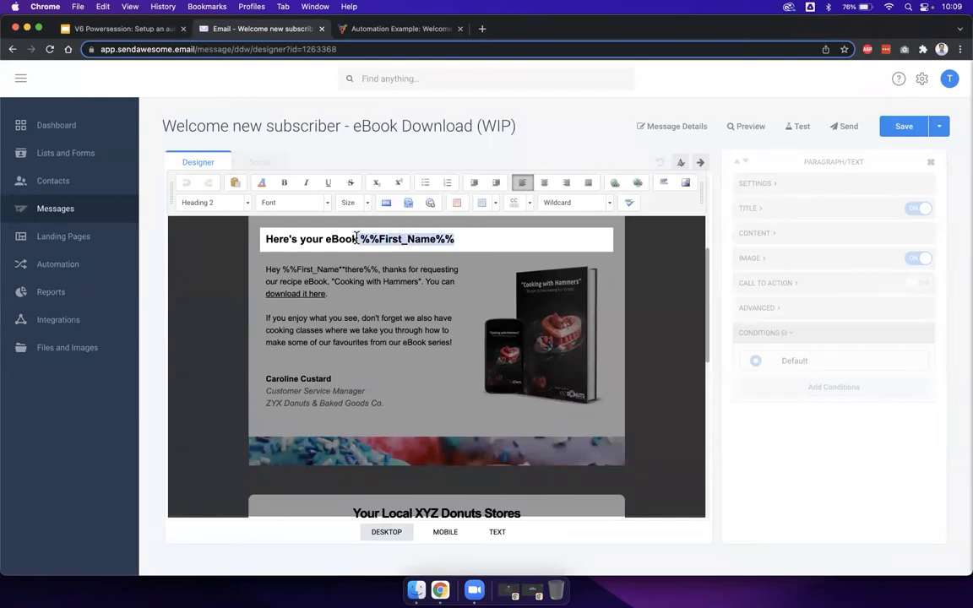
pyautogui.click(463, 240)
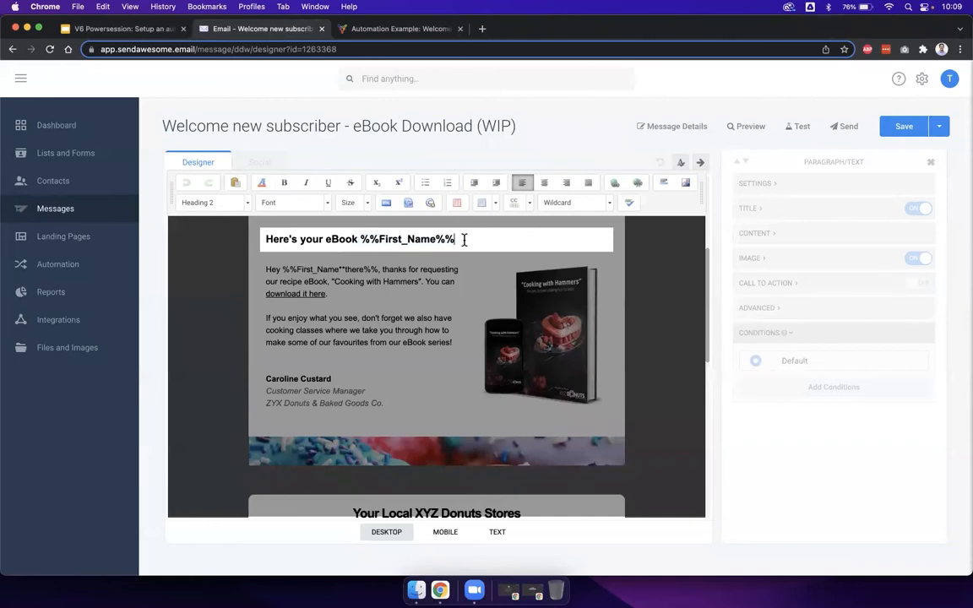
# Step: Browse the wildcard fields available from the XYZ Recipe Club list and leave the title editor without inserting one
pyautogui.click(558, 205)
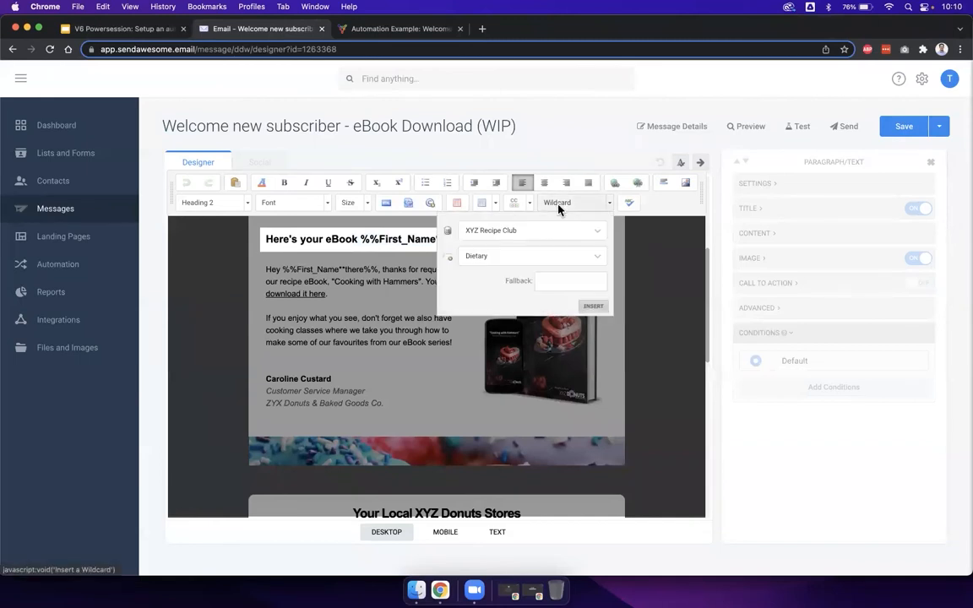
pyautogui.click(537, 260)
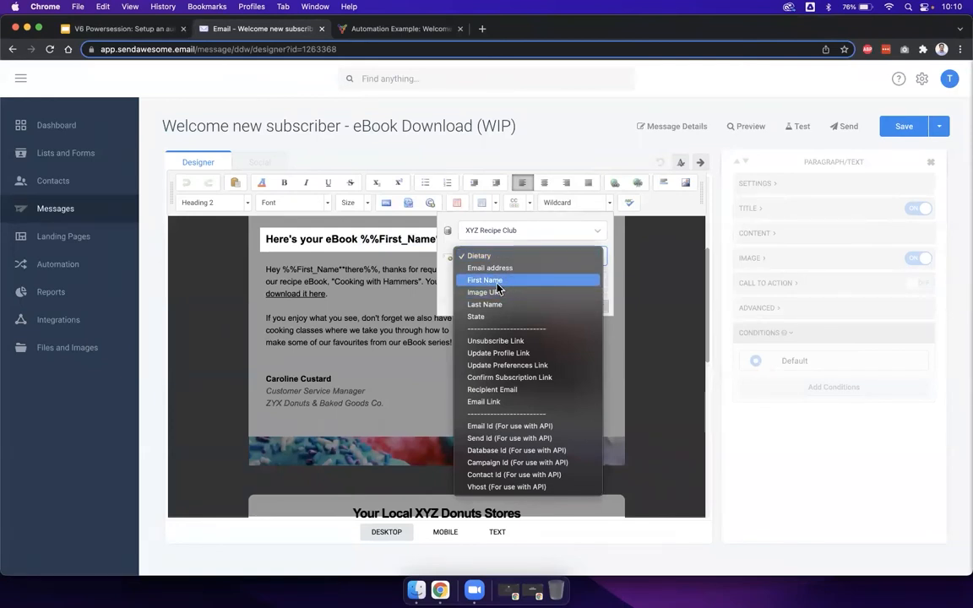
pyautogui.click(543, 219)
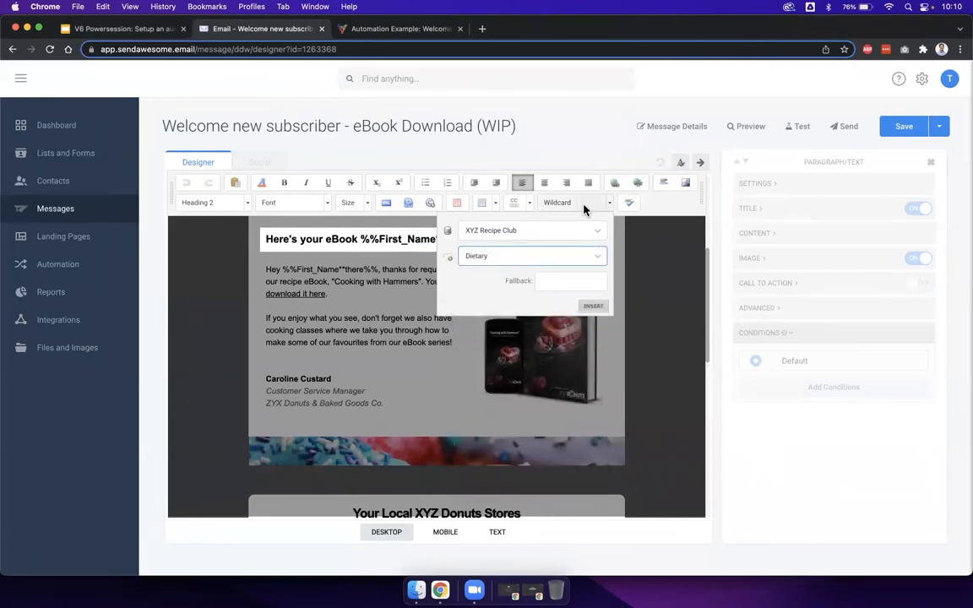
pyautogui.click(582, 202)
pyautogui.click(640, 280)
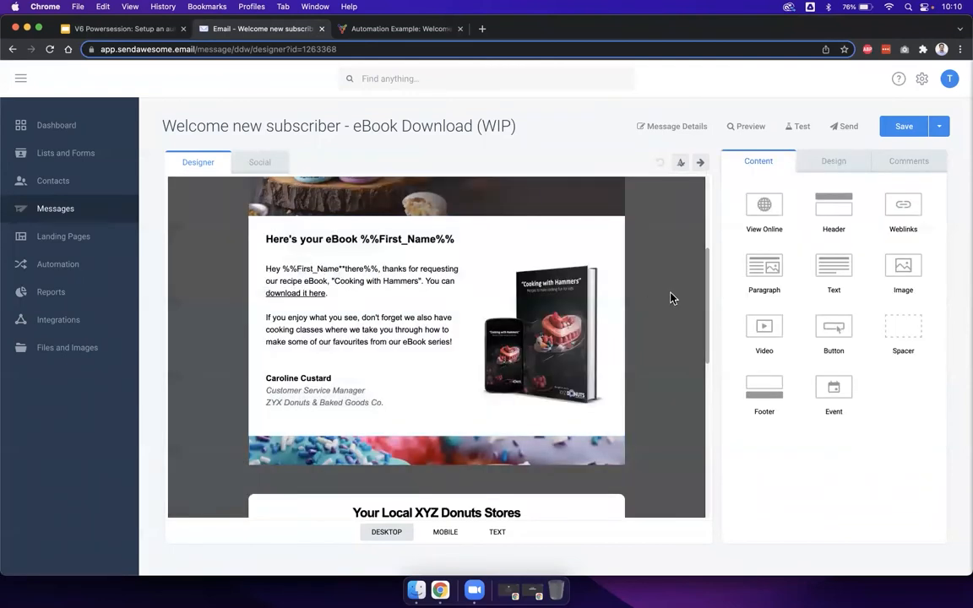
# Step: Select the eBook paragraph block and switch its image off and back on
pyautogui.scroll(-1, 673, 297)
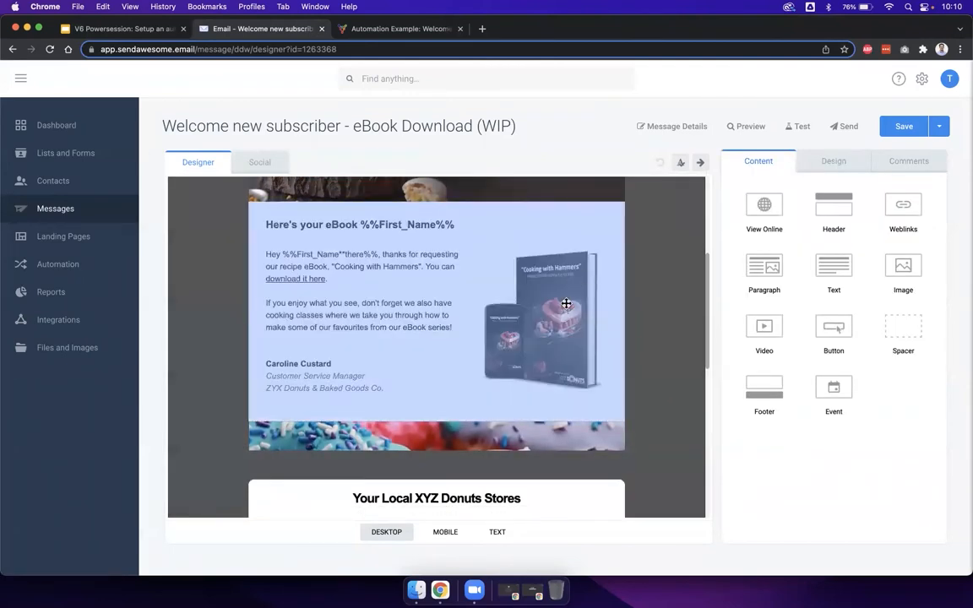
pyautogui.click(566, 303)
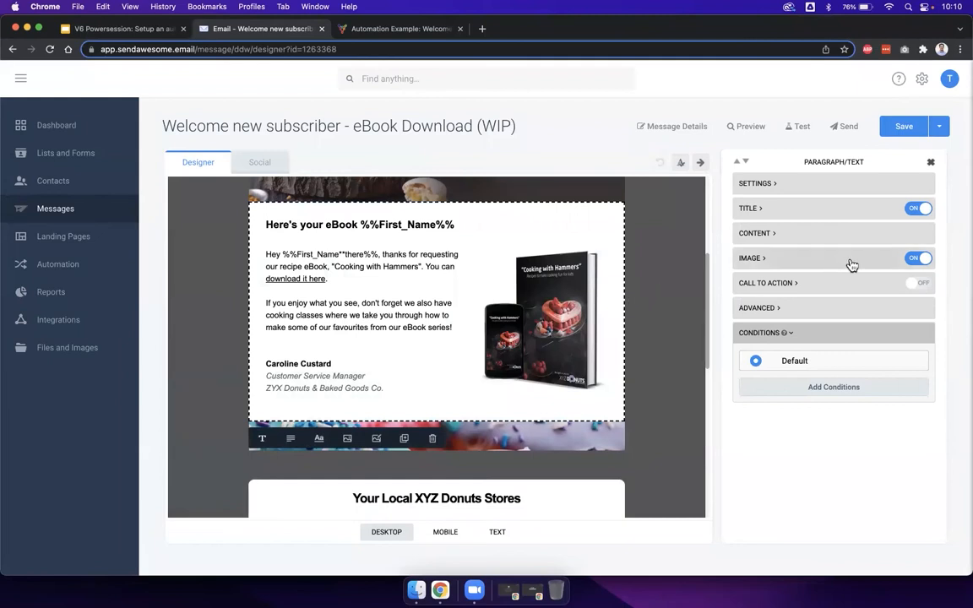
pyautogui.click(917, 260)
pyautogui.click(919, 260)
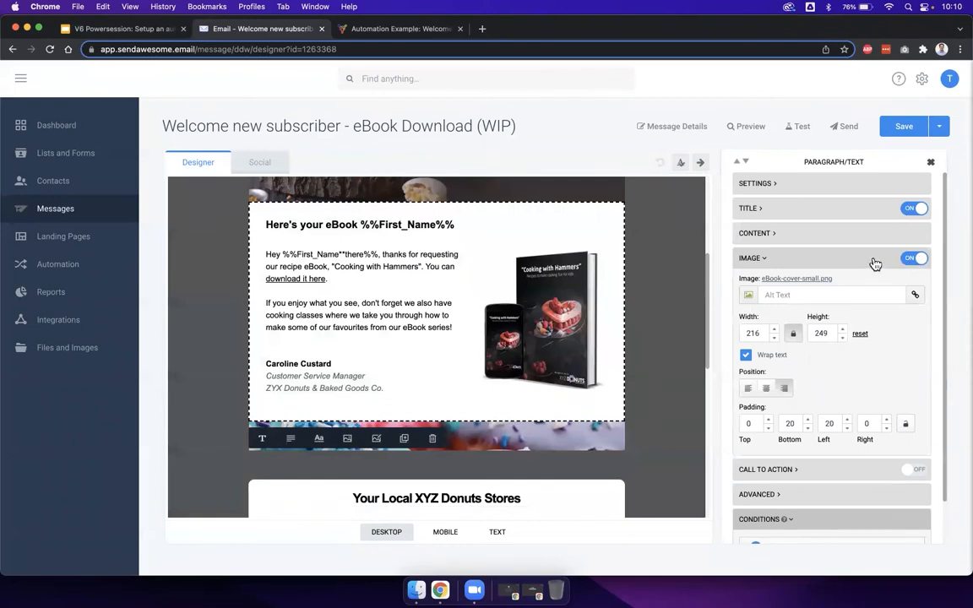
# Step: Try the eBook cover image in the left and centre positions and return it to the right
pyautogui.click(748, 387)
pyautogui.click(768, 389)
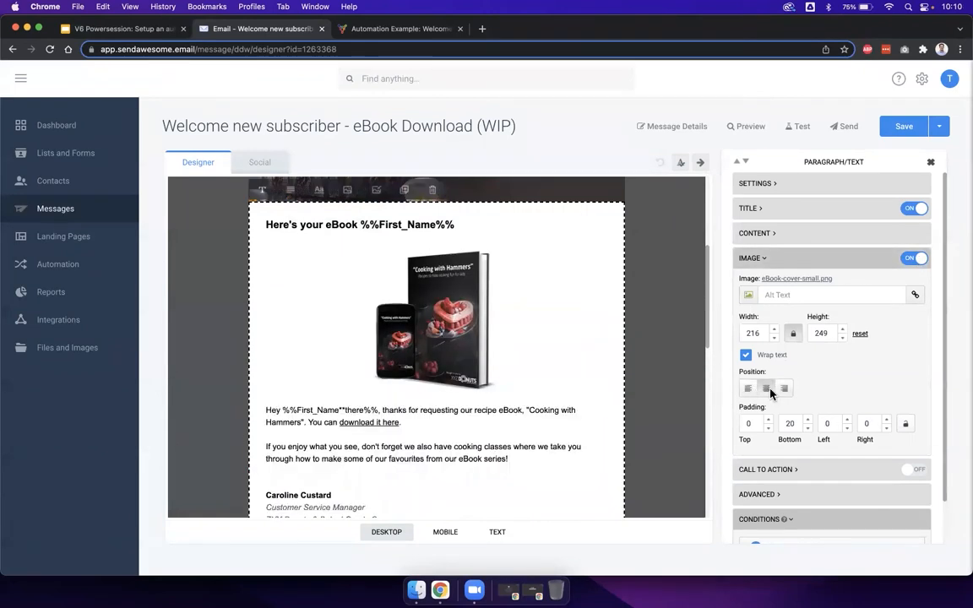
pyautogui.click(784, 389)
# Step: Remove the cover image from the eBook paragraph, restore it, and collapse the image settings
pyautogui.click(917, 258)
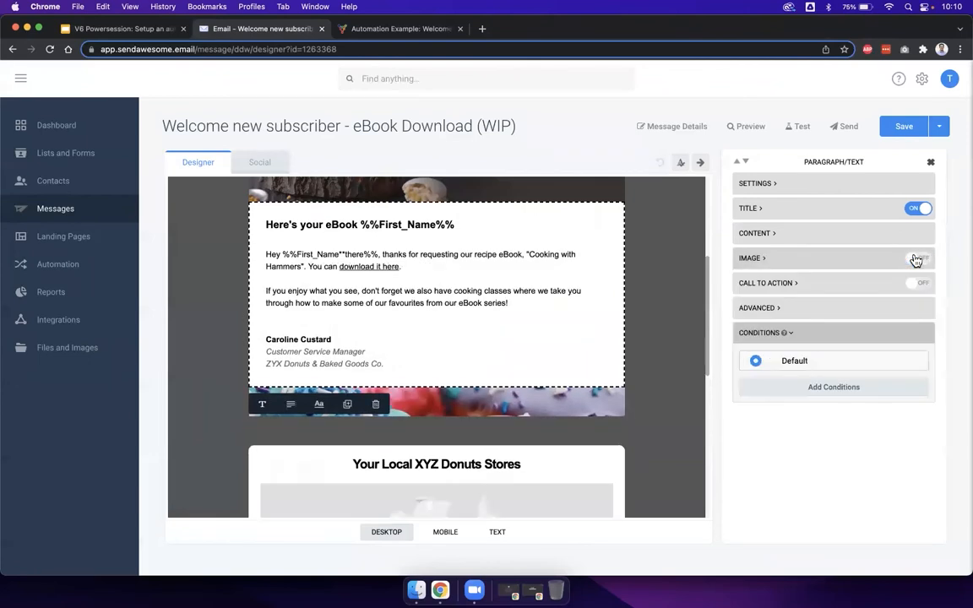
pyautogui.click(918, 260)
pyautogui.click(871, 261)
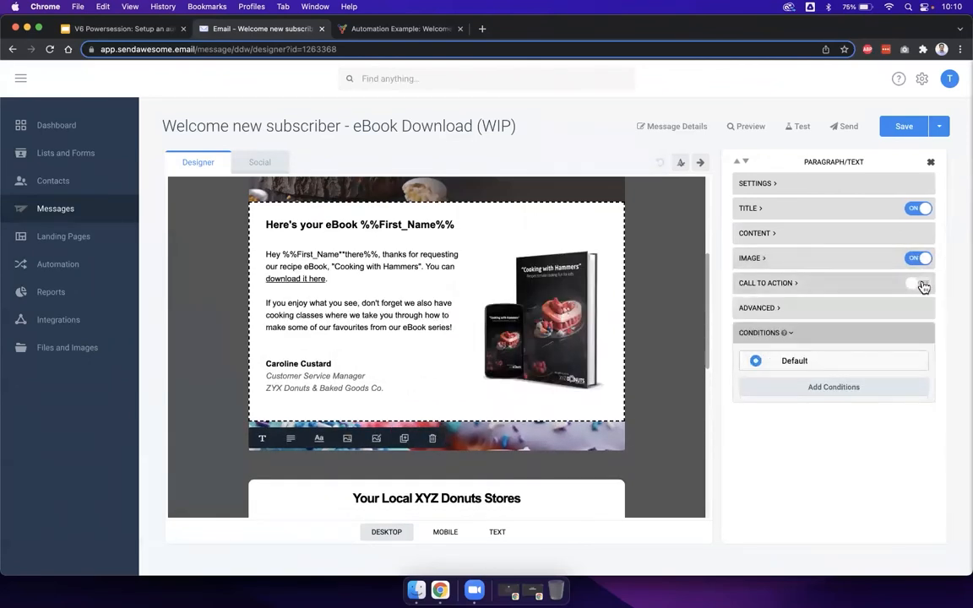
# Step: Turn on the eBook paragraph's call to action and label it "Download PDF"
pyautogui.click(923, 285)
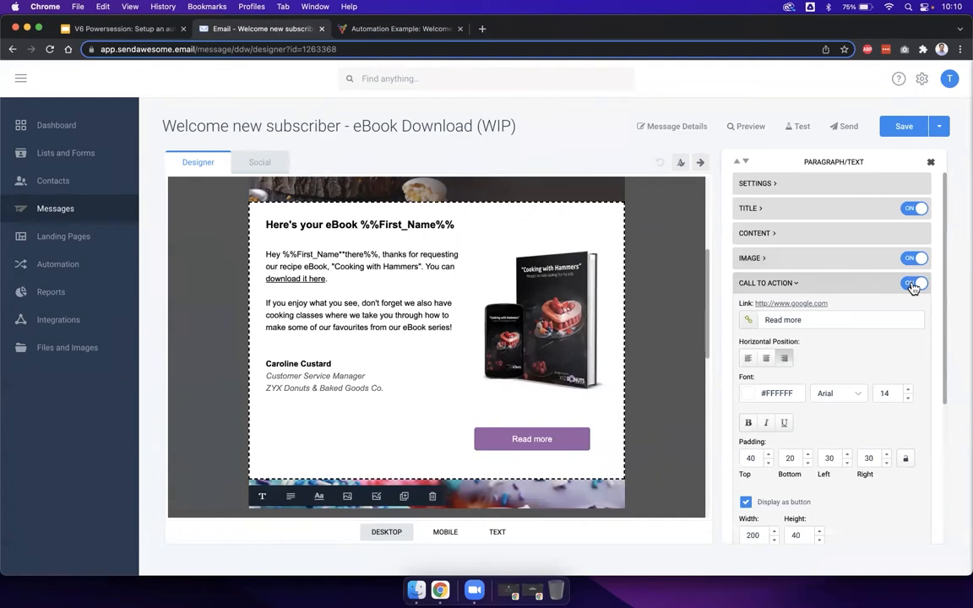
pyautogui.moveTo(811, 320); pyautogui.dragTo(764, 319)
pyautogui.write('Downlo')
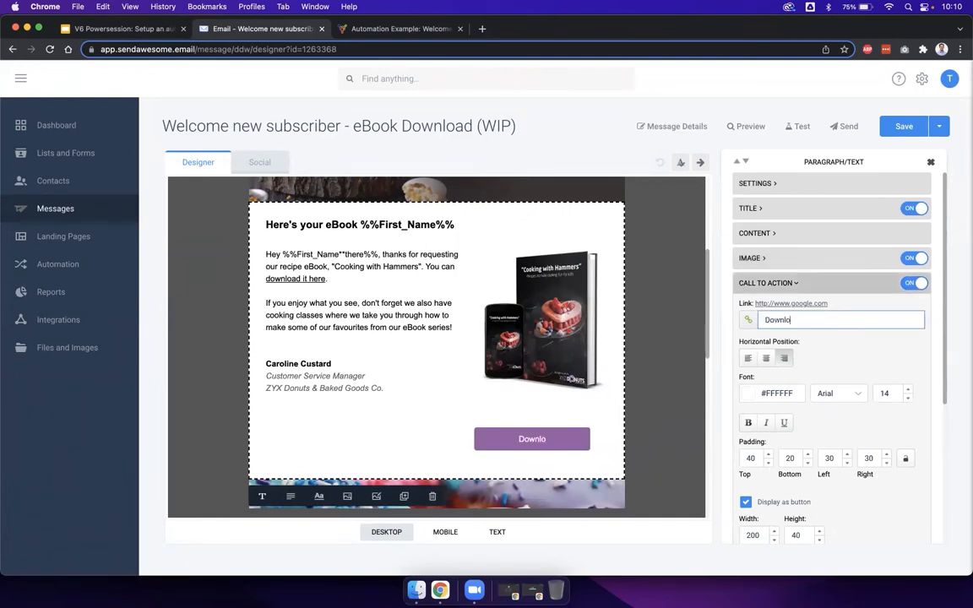
pyautogui.write('ad eBook')
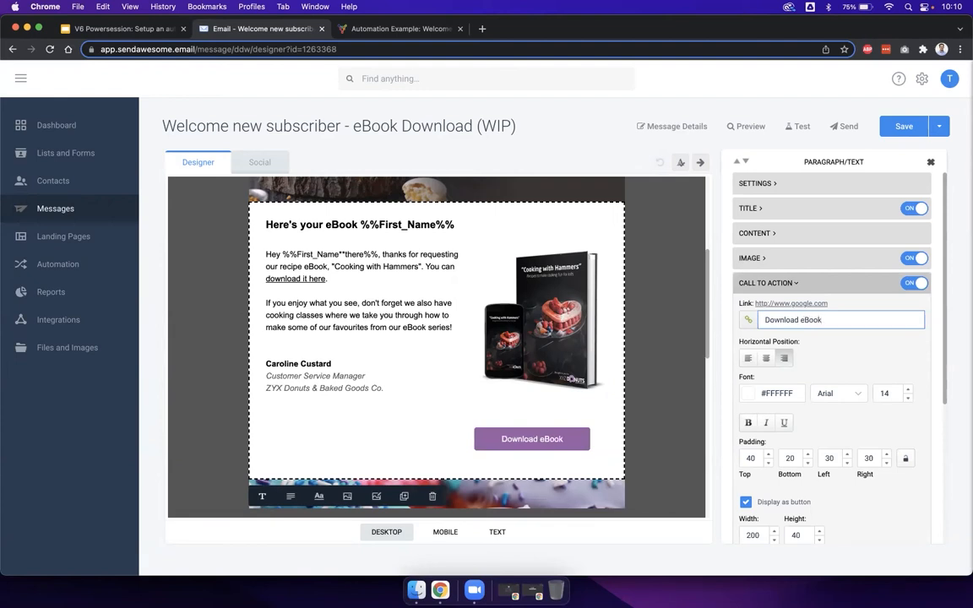
pyautogui.press('BackSpace')
pyautogui.press('BackSpace')
pyautogui.press('BackSpace')
pyautogui.press('BackSpace')
pyautogui.press('BackSpace')
pyautogui.write('PDF')
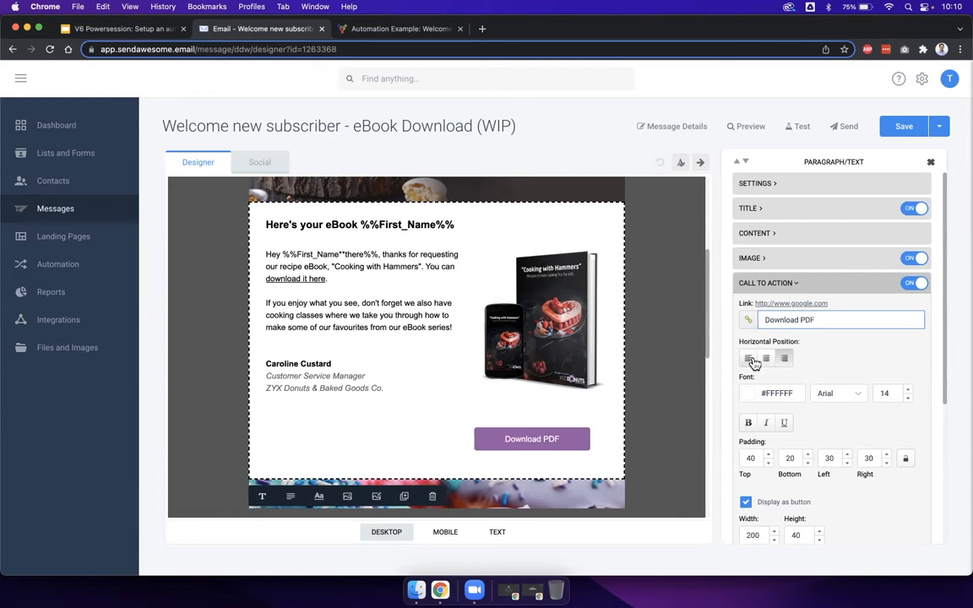
# Step: Centre the Download PDF button horizontally and make its label bold
pyautogui.click(765, 359)
pyautogui.scroll(-3, 760, 380)
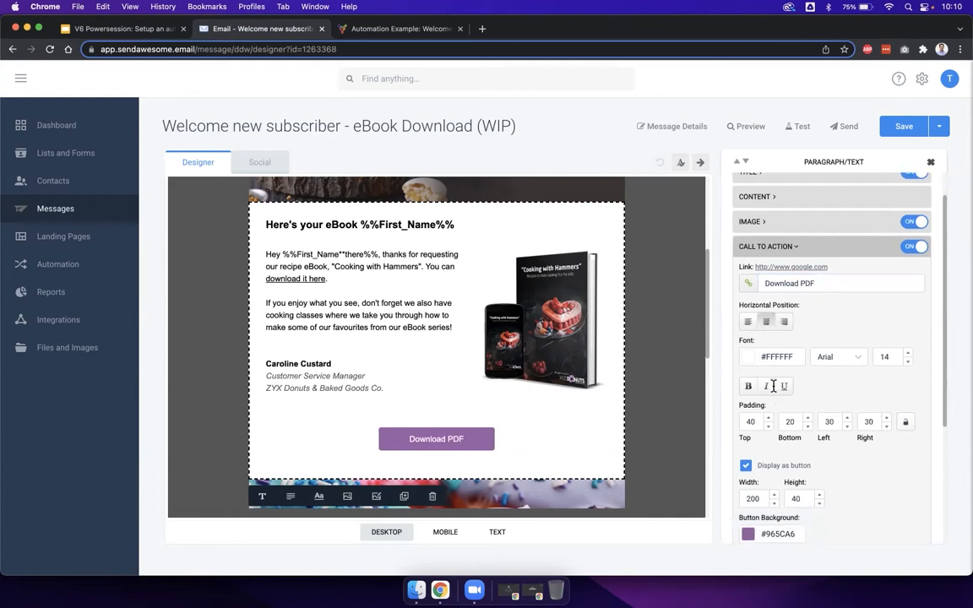
pyautogui.scroll(-1, 756, 450)
pyautogui.click(748, 442)
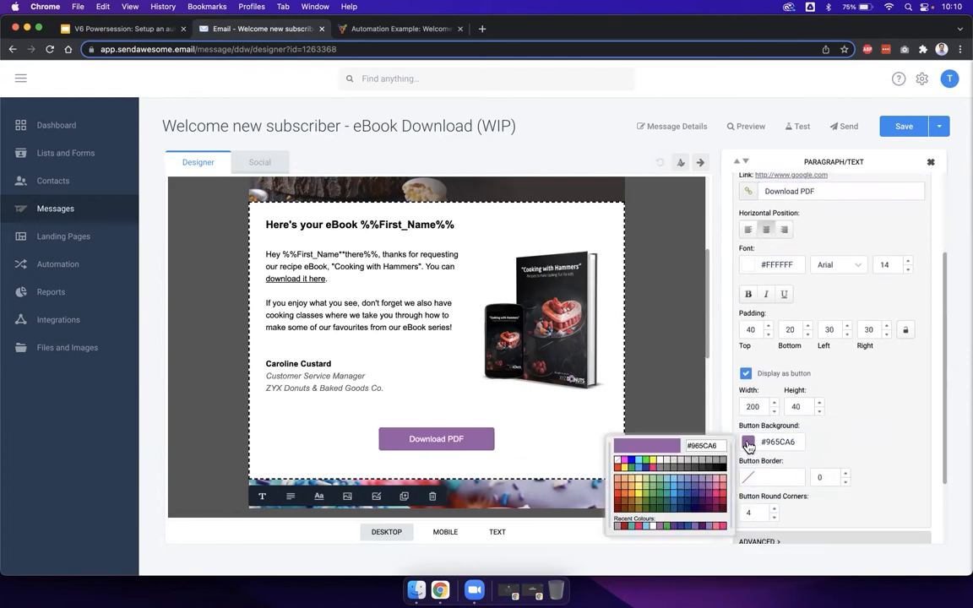
pyautogui.click(871, 412)
pyautogui.click(748, 295)
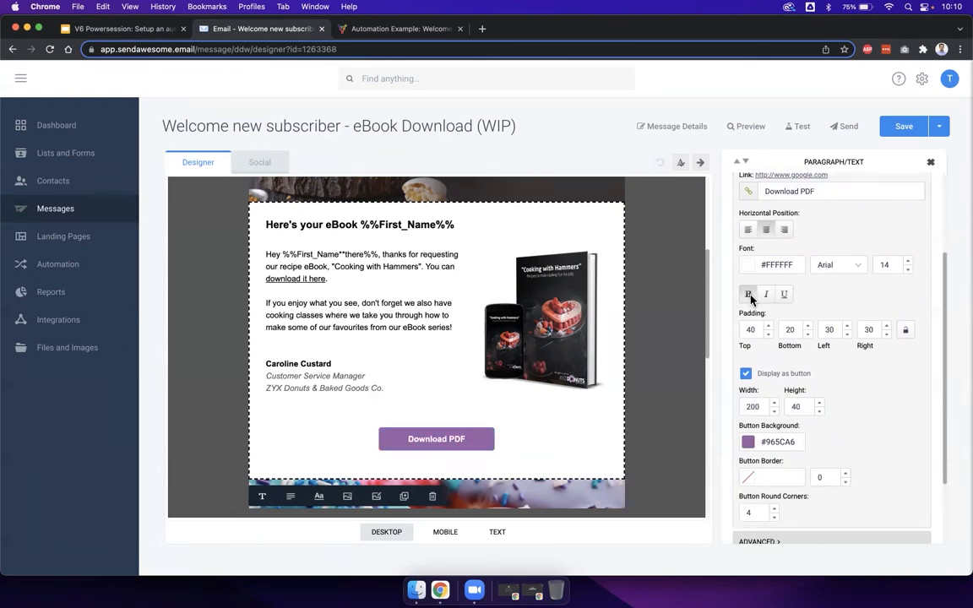
# Step: Try a width of 250 for the Download PDF button and return it to 200
pyautogui.scroll(1, 749, 321)
pyautogui.click(751, 412)
pyautogui.write('250')
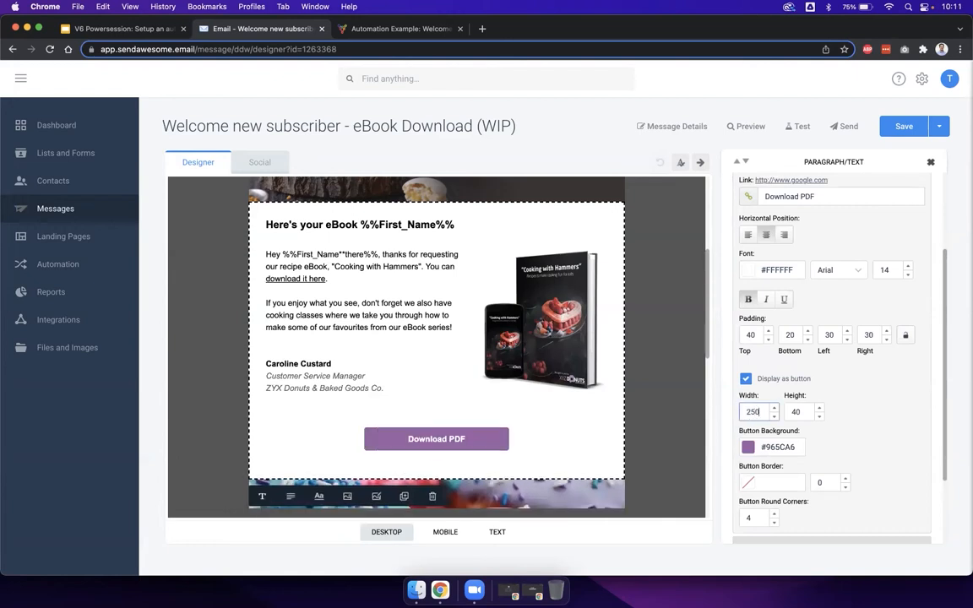
pyautogui.press('BackSpace')
pyautogui.press('BackSpace')
pyautogui.write('00')
pyautogui.click(854, 413)
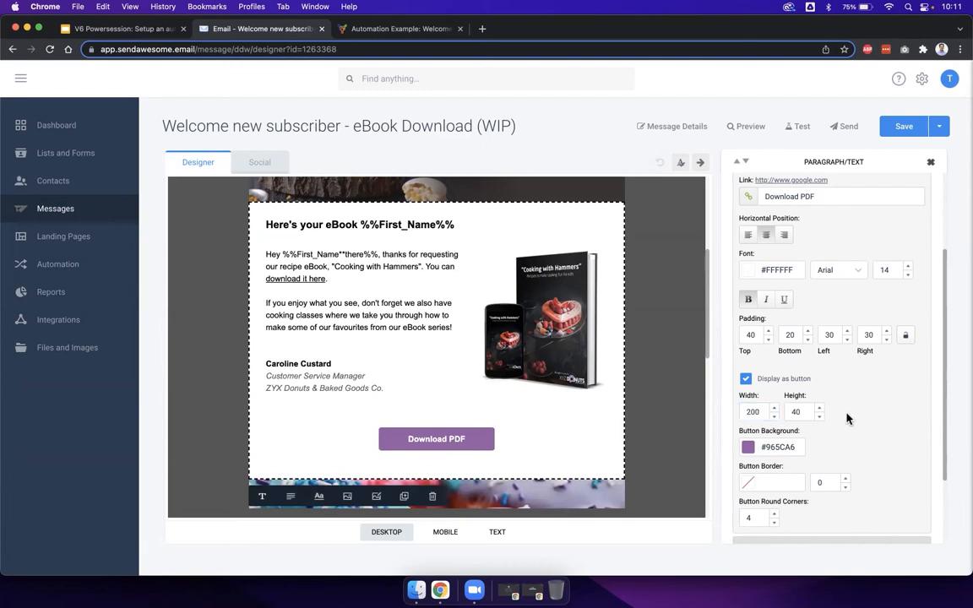
# Step: Clear the Download PDF button's web address, set it to link to an uploaded file or image, and open the file library
pyautogui.scroll(1, 673, 376)
pyautogui.scroll(-1, 673, 379)
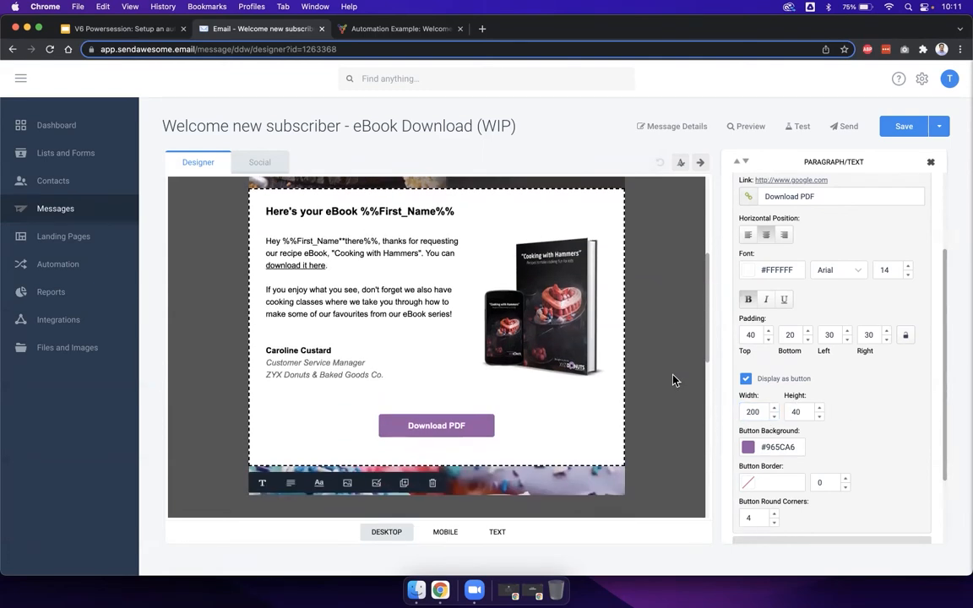
pyautogui.scroll(1, 750, 350)
pyautogui.scroll(1, 750, 350)
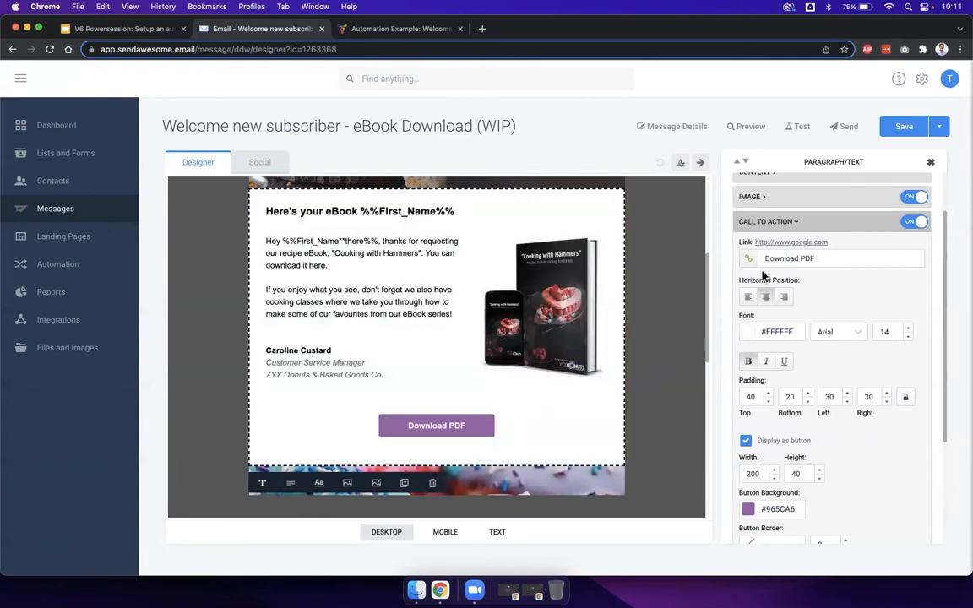
pyautogui.click(802, 244)
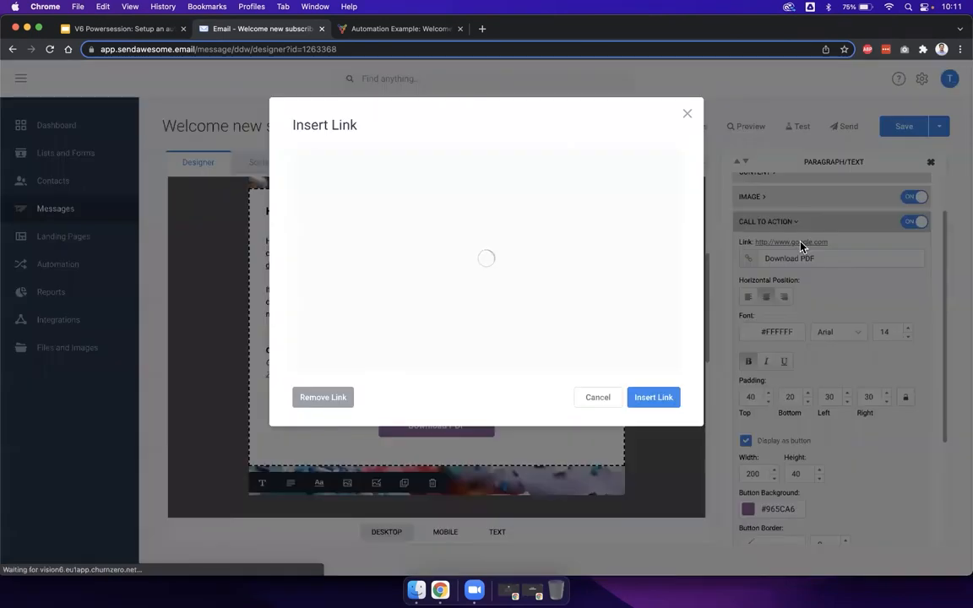
pyautogui.moveTo(541, 186); pyautogui.dragTo(443, 186)
pyautogui.press('BackSpace')
pyautogui.click(421, 284)
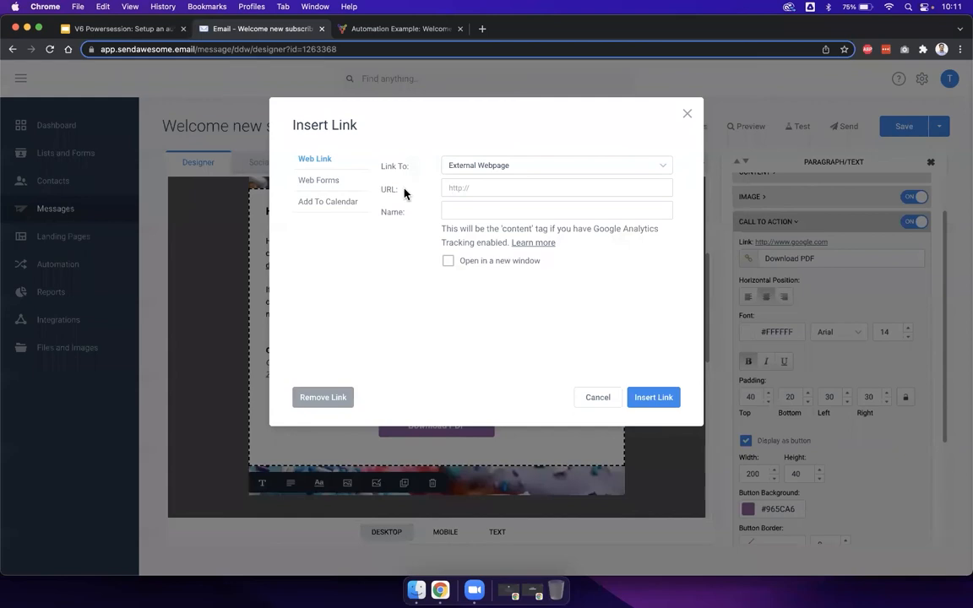
pyautogui.click(458, 191)
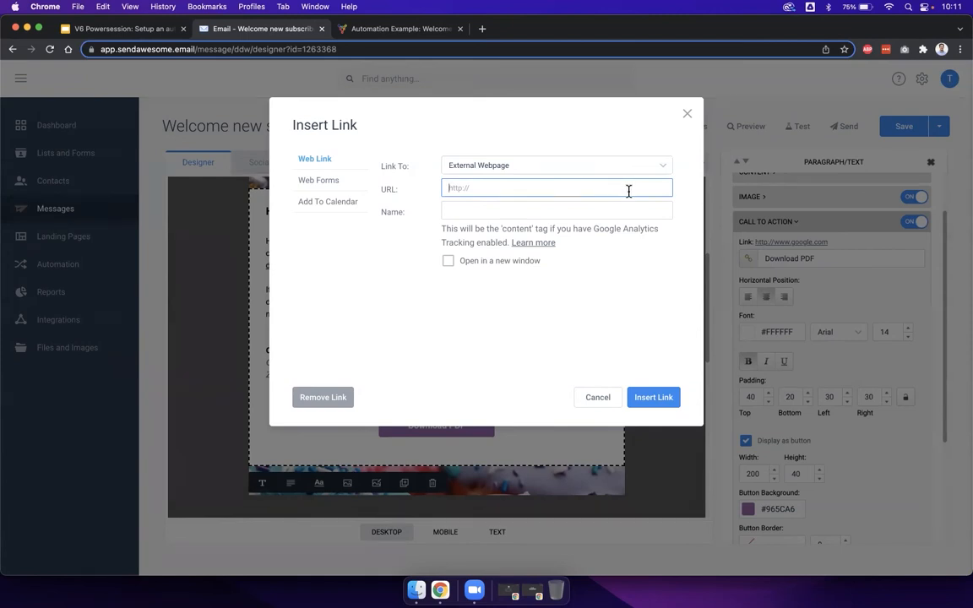
pyautogui.click(503, 167)
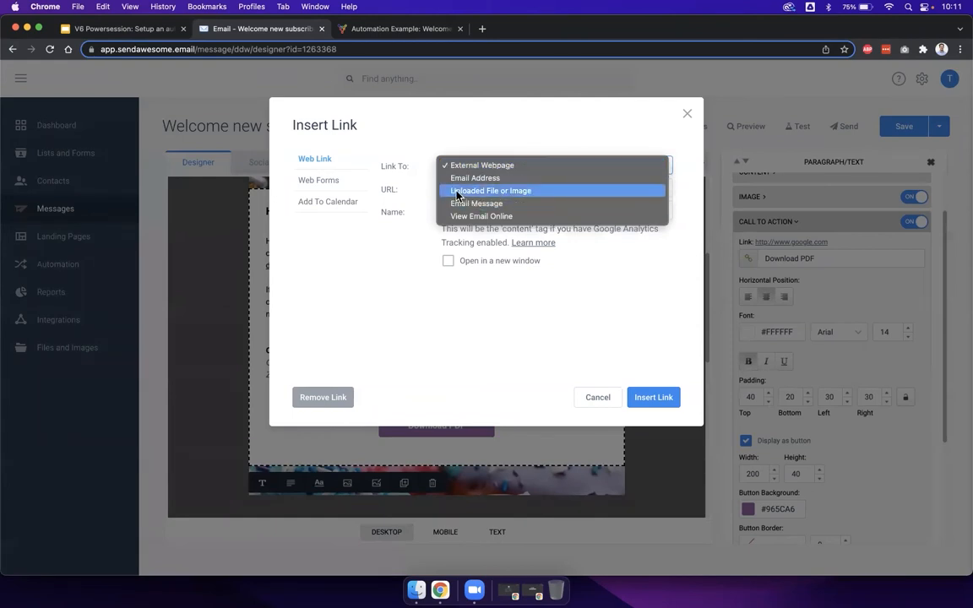
pyautogui.click(539, 191)
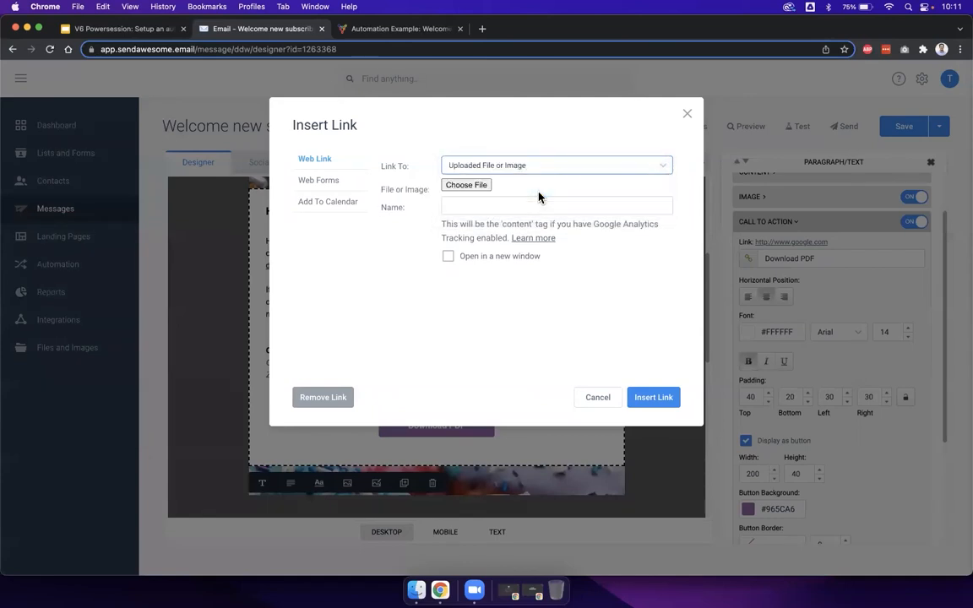
pyautogui.click(471, 187)
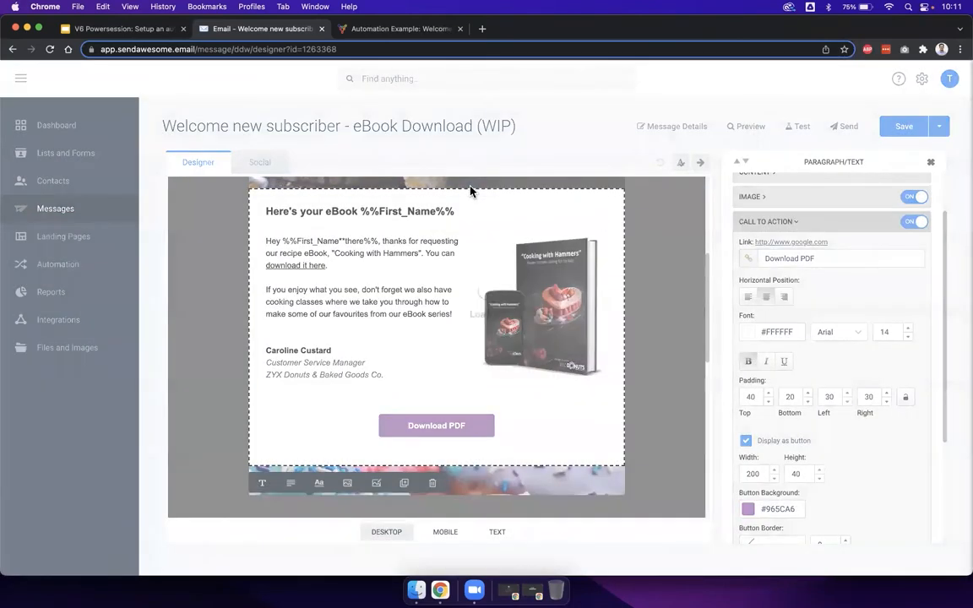
# Step: Look through the XYZ Logos & Branding and XYZ Product Photos folders and return to XYZ eBooks
pyautogui.moveTo(115, 89); pyautogui.dragTo(39, 88)
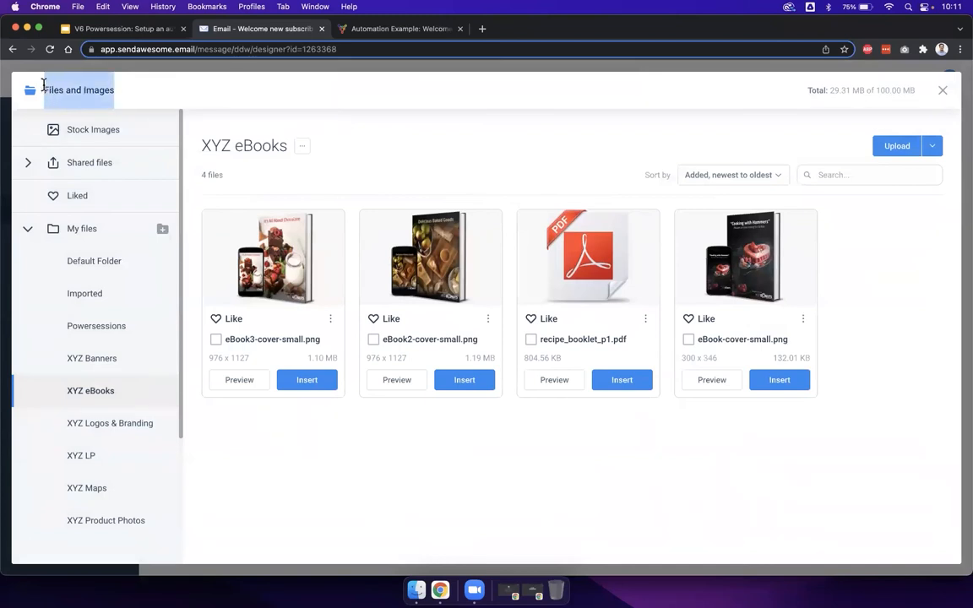
pyautogui.click(127, 102)
pyautogui.click(122, 423)
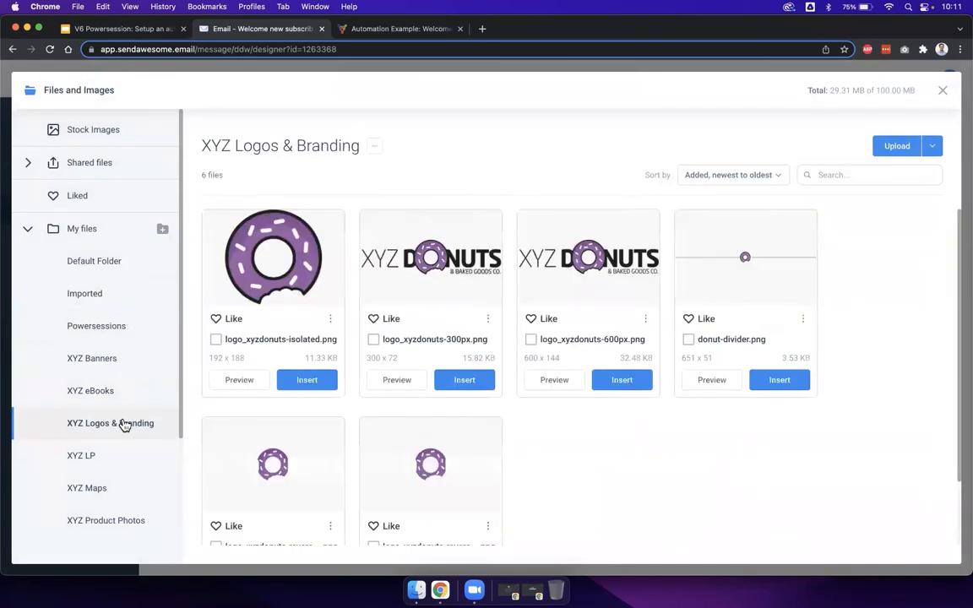
pyautogui.click(115, 520)
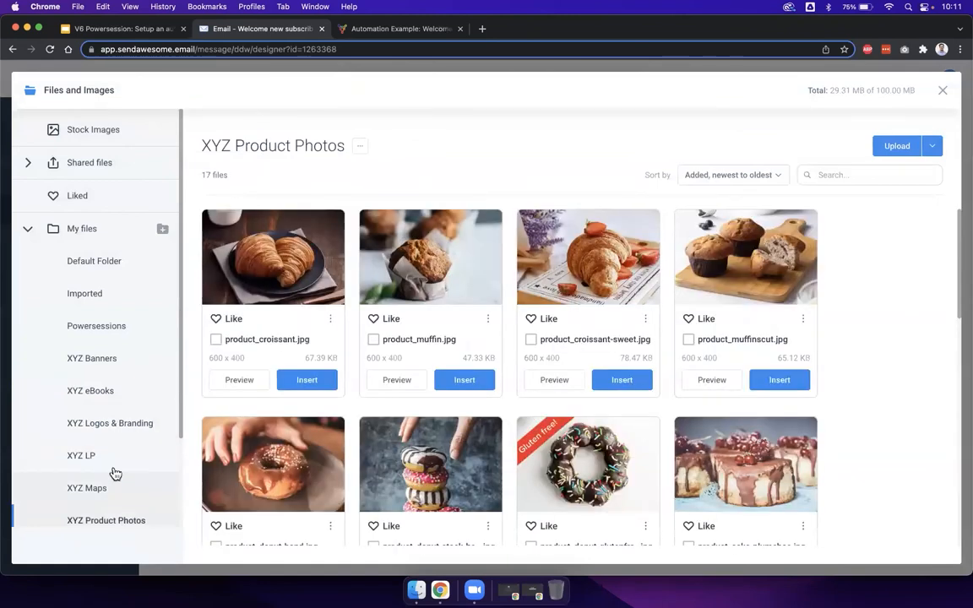
pyautogui.click(80, 393)
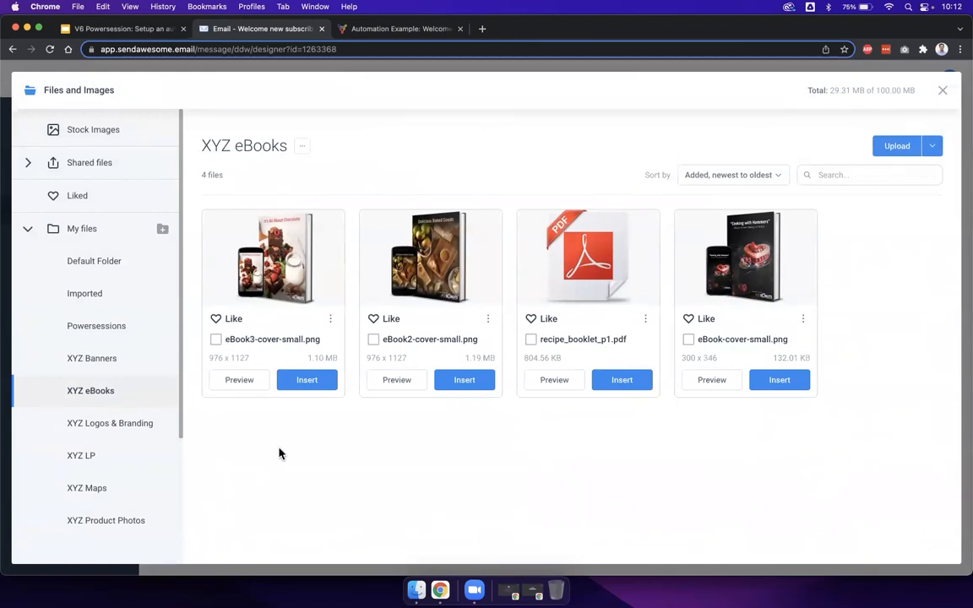
# Step: Preview recipe_booklet_p1.pdf, look over its page, and close the preview to return to the file library
pyautogui.moveTo(630, 343); pyautogui.dragTo(540, 338)
pyautogui.click(554, 380)
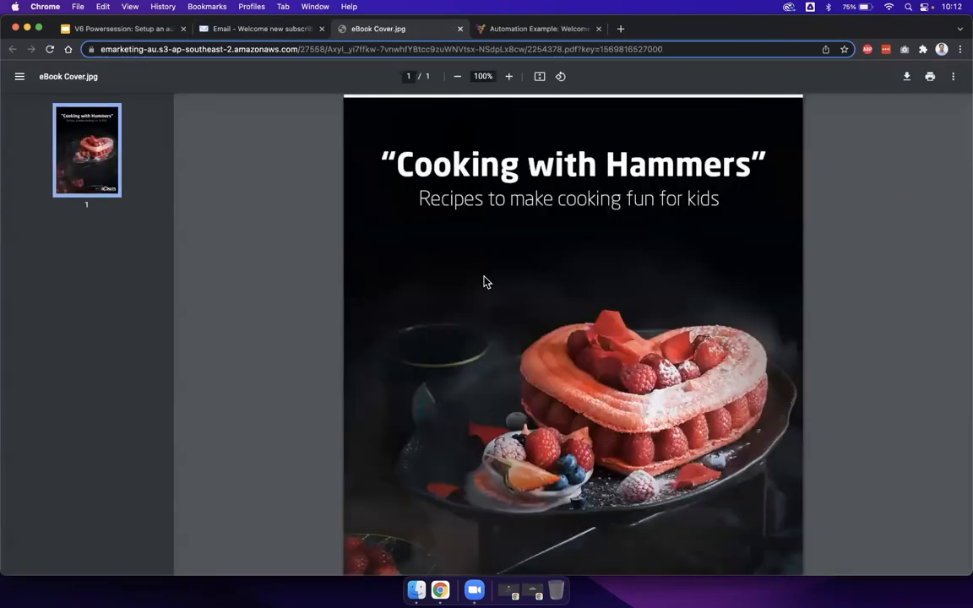
pyautogui.scroll(-10, 369, 278)
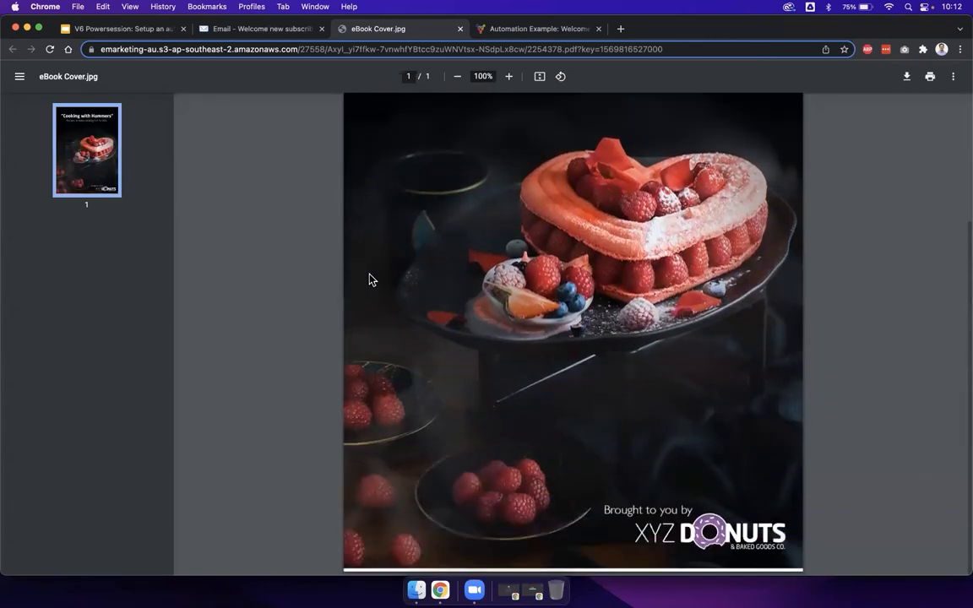
pyautogui.scroll(8, 369, 278)
pyautogui.scroll(2, 369, 278)
pyautogui.scroll(-10, 369, 279)
pyautogui.scroll(10, 369, 278)
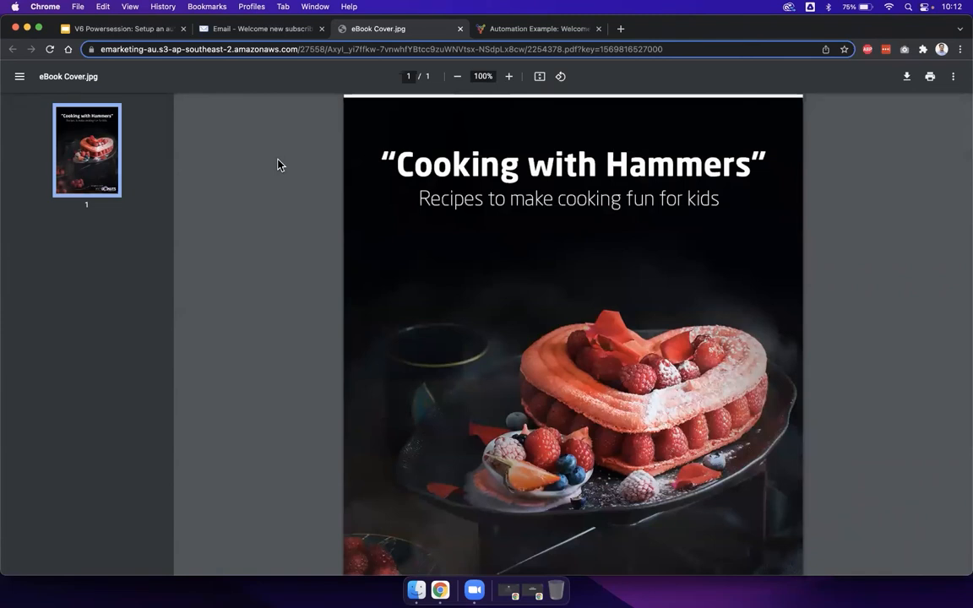
pyautogui.click(240, 28)
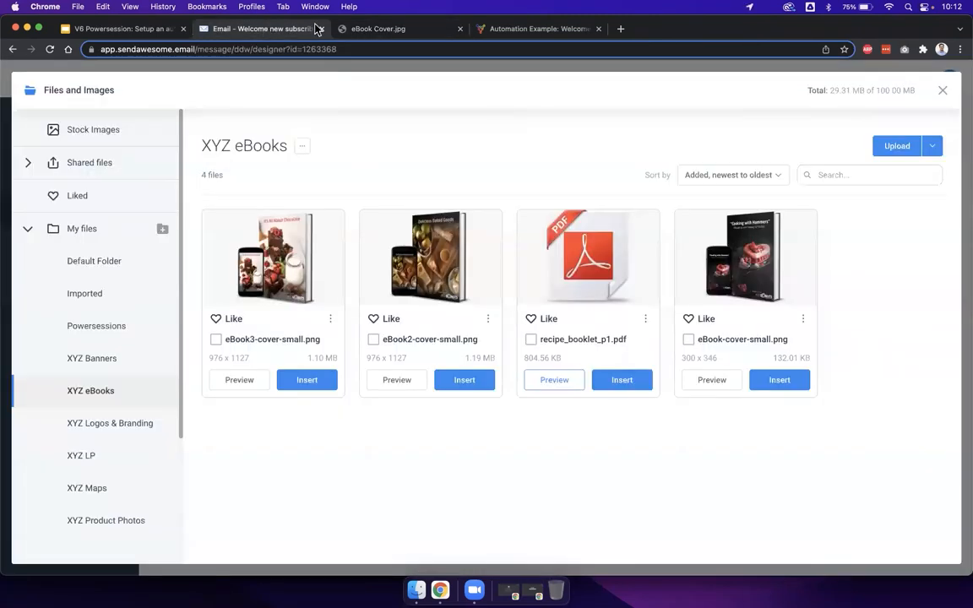
pyautogui.click(460, 30)
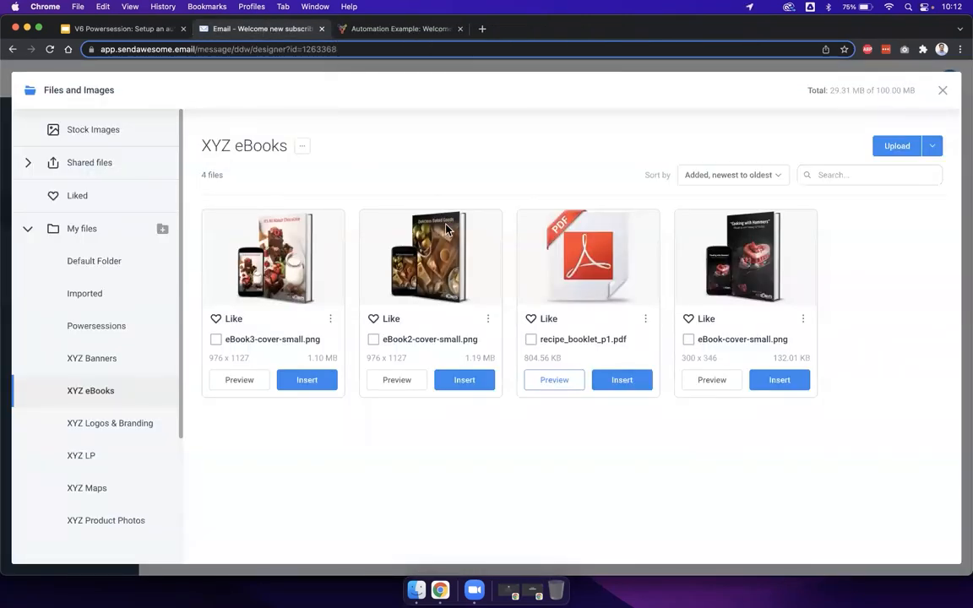
# Step: Link the Download PDF button to recipe_booklet_p1.pdf and leave the paragraph settings
pyautogui.click(622, 381)
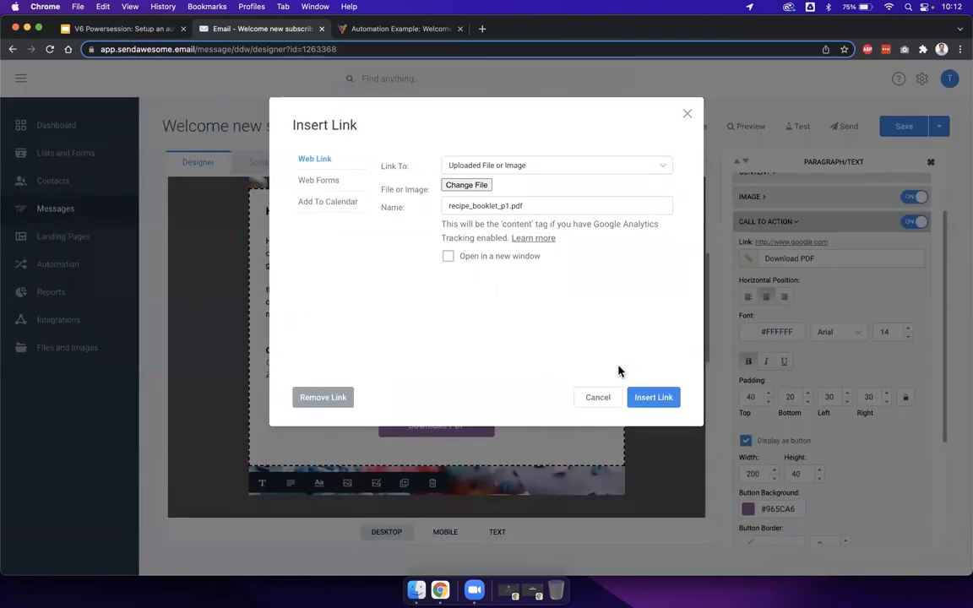
pyautogui.click(652, 398)
pyautogui.click(673, 391)
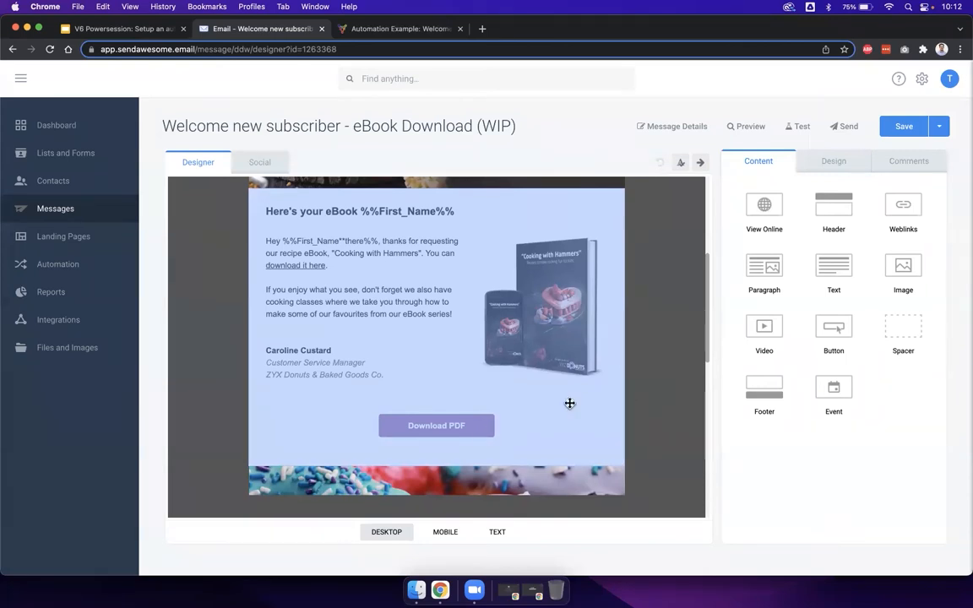
# Step: Check the Download PDF button's link in the eBook paragraph, and review the slide listing the setup steps before returning to the email
pyautogui.click(499, 423)
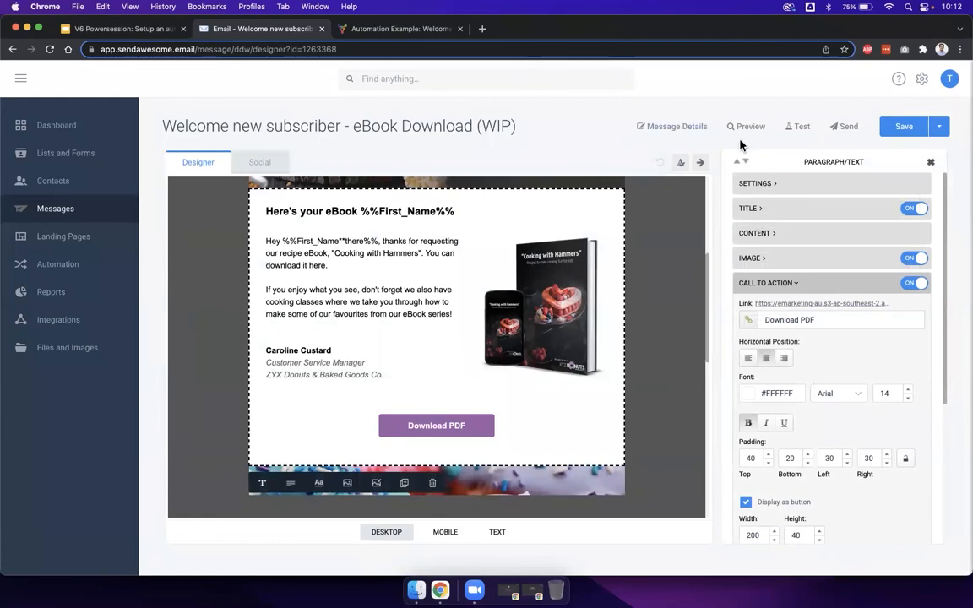
pyautogui.click(648, 265)
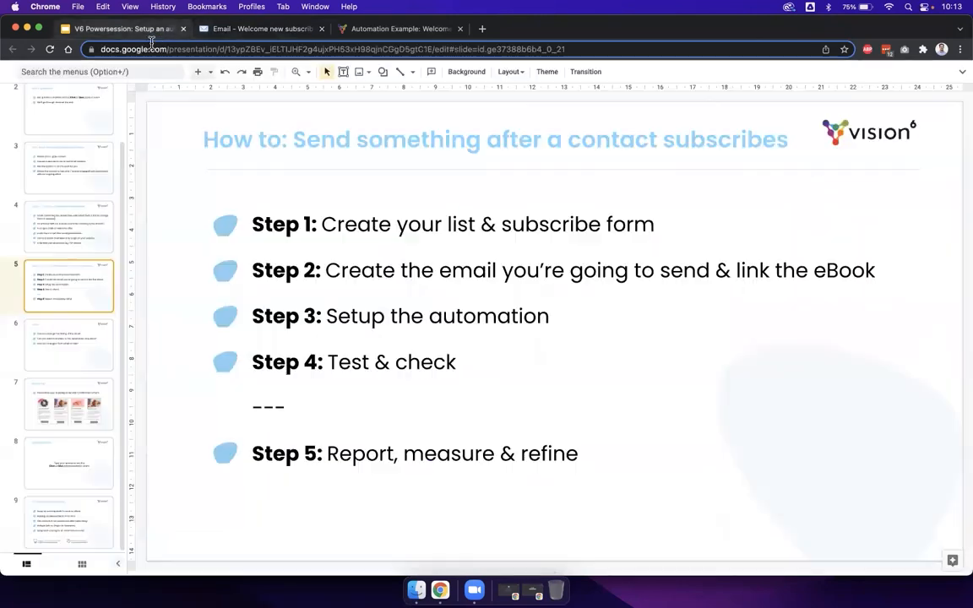
pyautogui.click(135, 28)
pyautogui.click(226, 29)
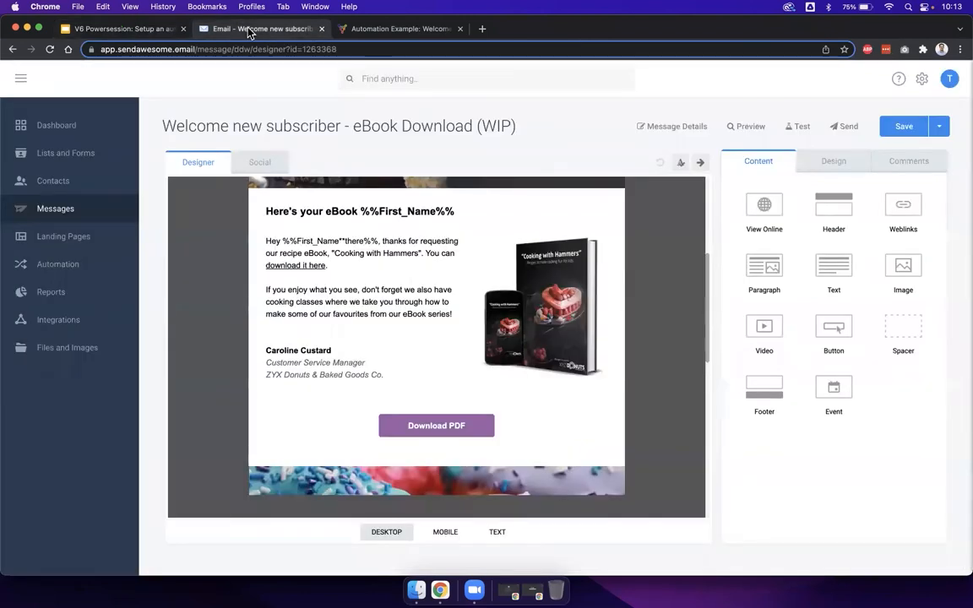
# Step: Leave the email without saving, start a new automation, and read the Welcome new subscribers option
pyautogui.click(61, 267)
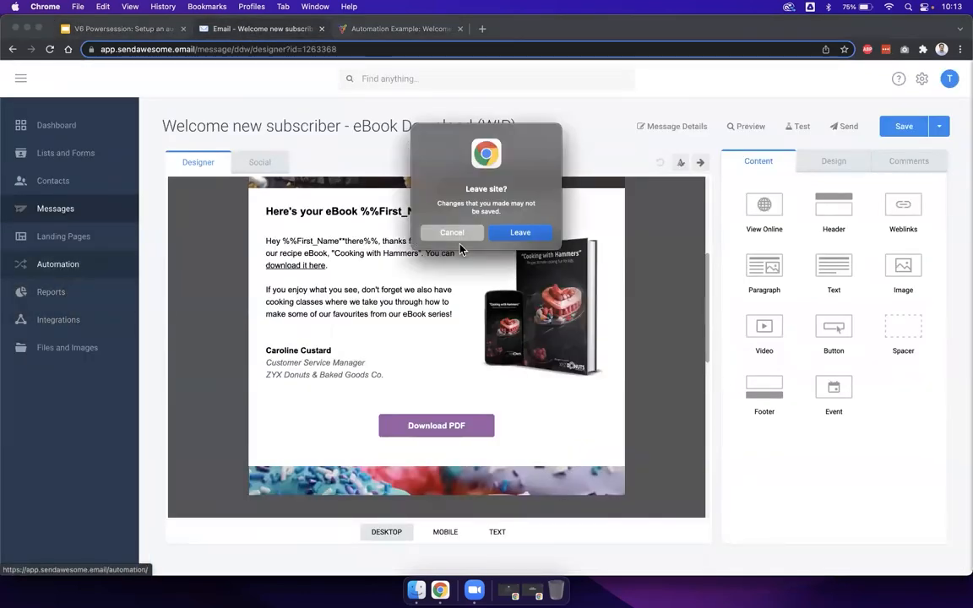
pyautogui.click(521, 234)
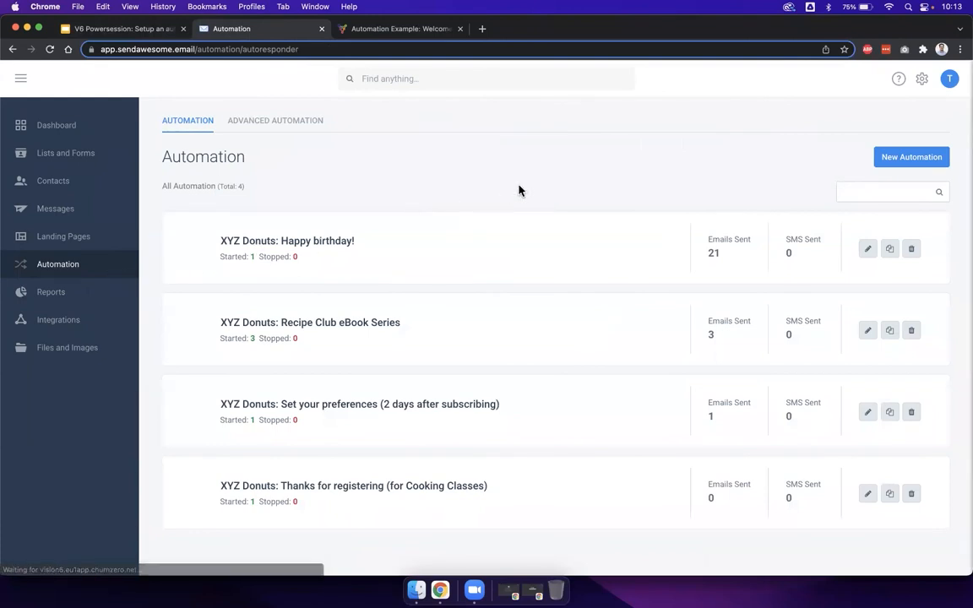
pyautogui.click(934, 162)
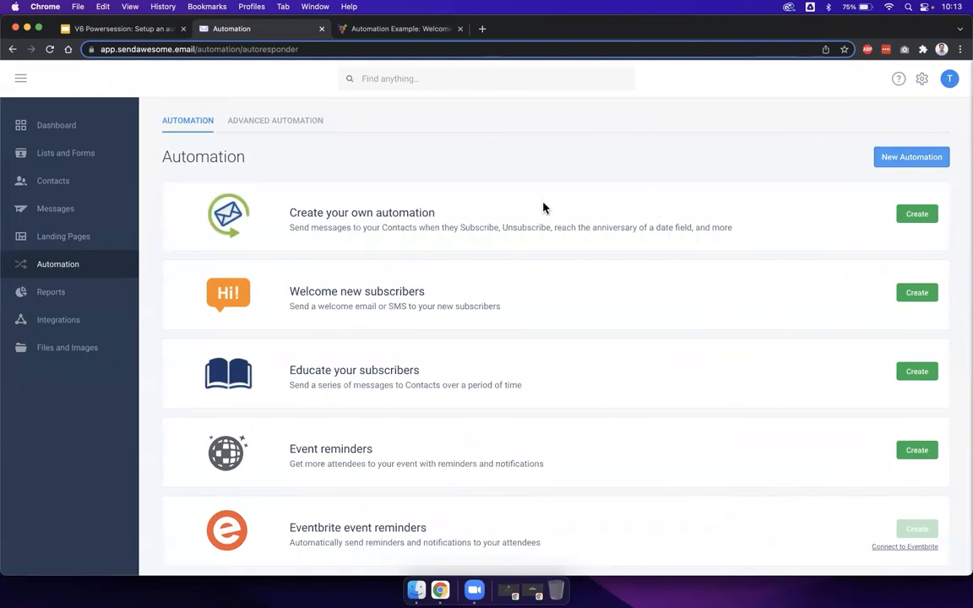
pyautogui.moveTo(290, 292); pyautogui.dragTo(497, 309)
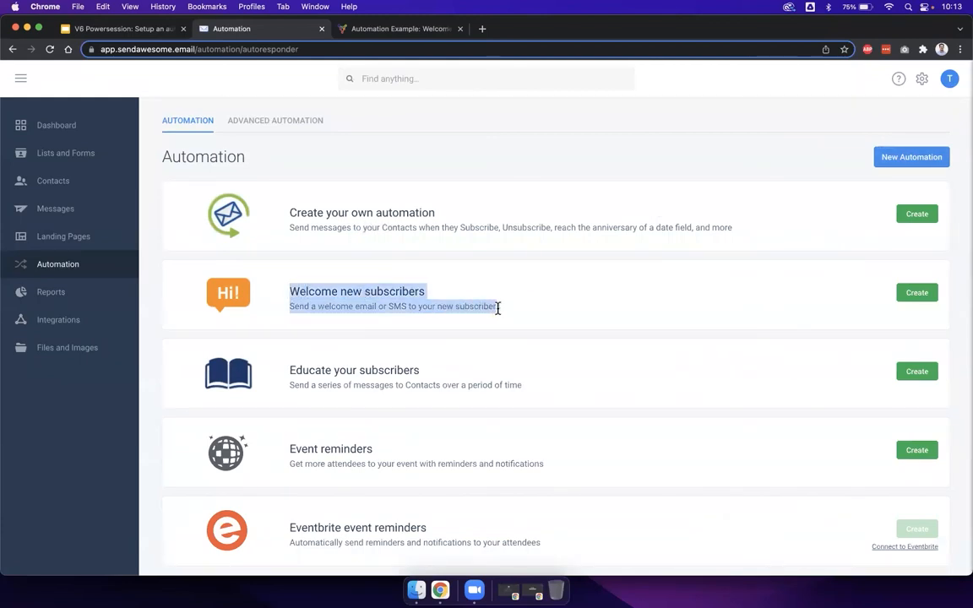
# Step: Create your own automation from the automation options and set its trigger to Subscribe
pyautogui.moveTo(292, 212); pyautogui.dragTo(430, 211)
pyautogui.click(427, 213)
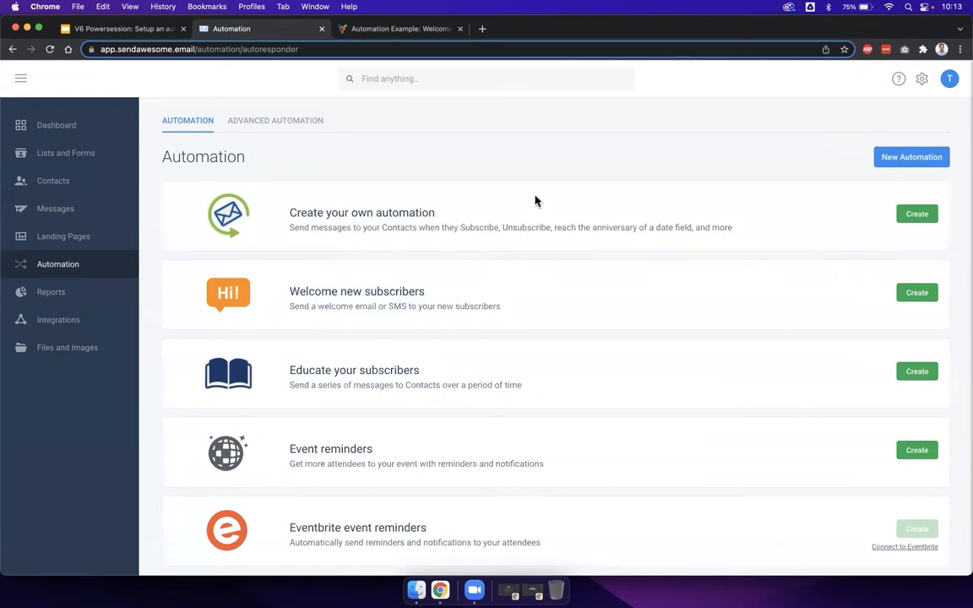
pyautogui.click(927, 216)
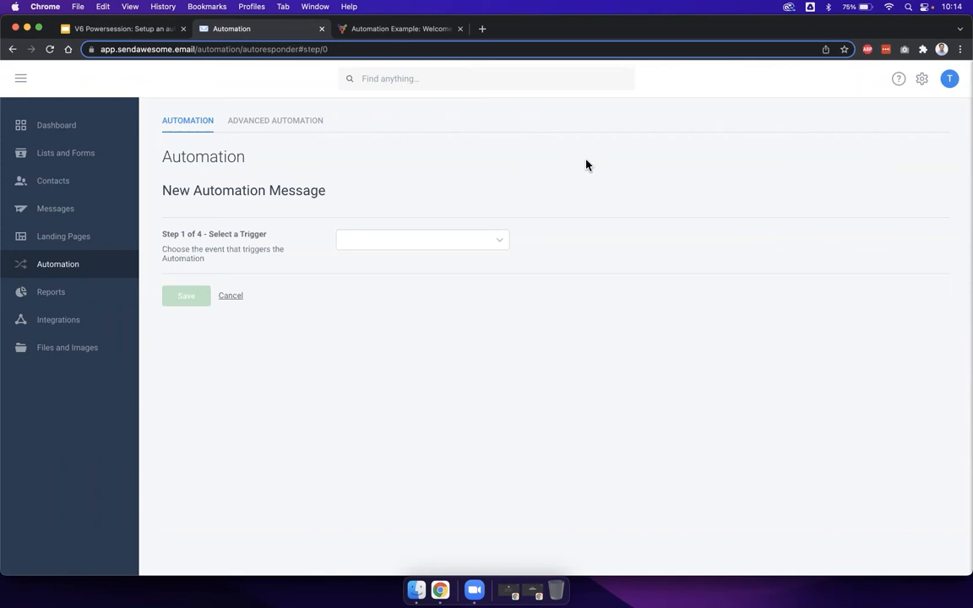
pyautogui.click(498, 240)
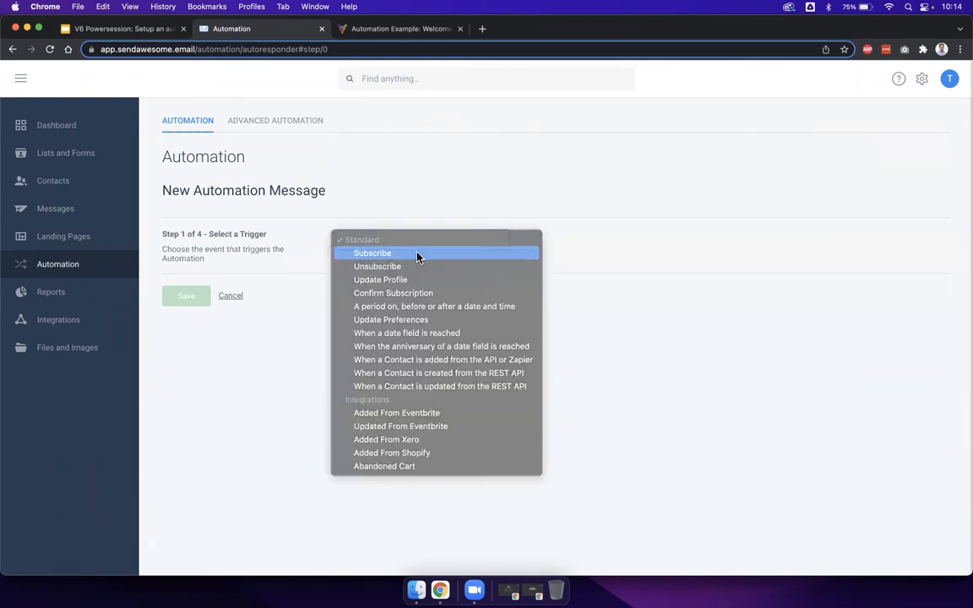
pyautogui.click(417, 254)
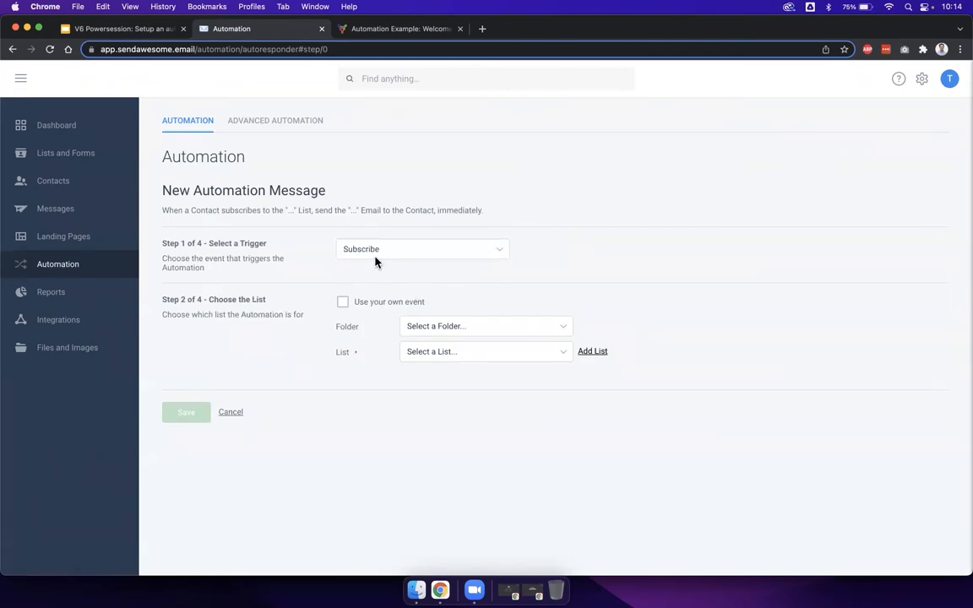
# Step: Apply the automation to the XYZ Recipe Club list in XYZ Lists, using the Recipe Club eBook 1 email from XYZ Recipe Club comms
pyautogui.click(517, 326)
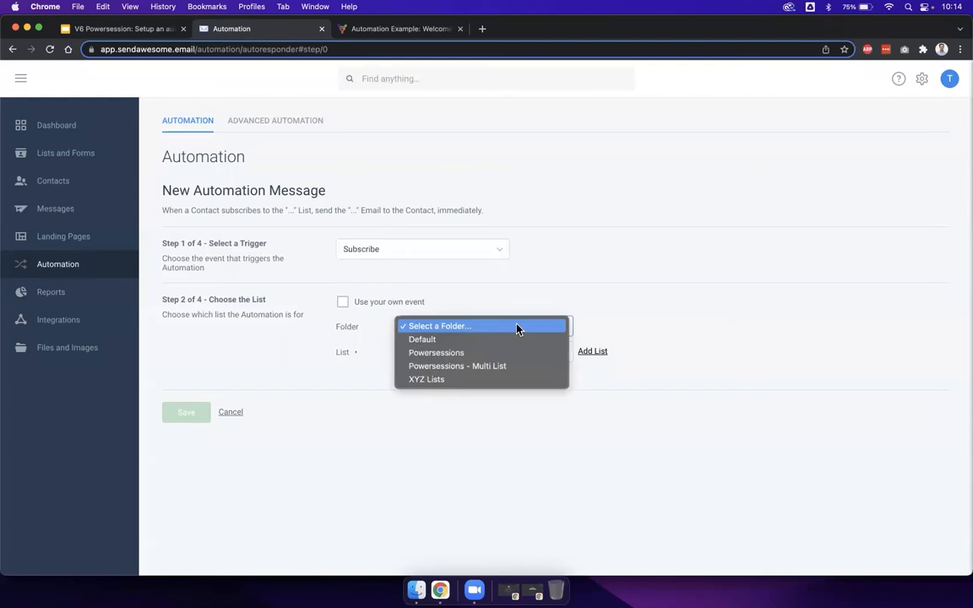
pyautogui.click(499, 380)
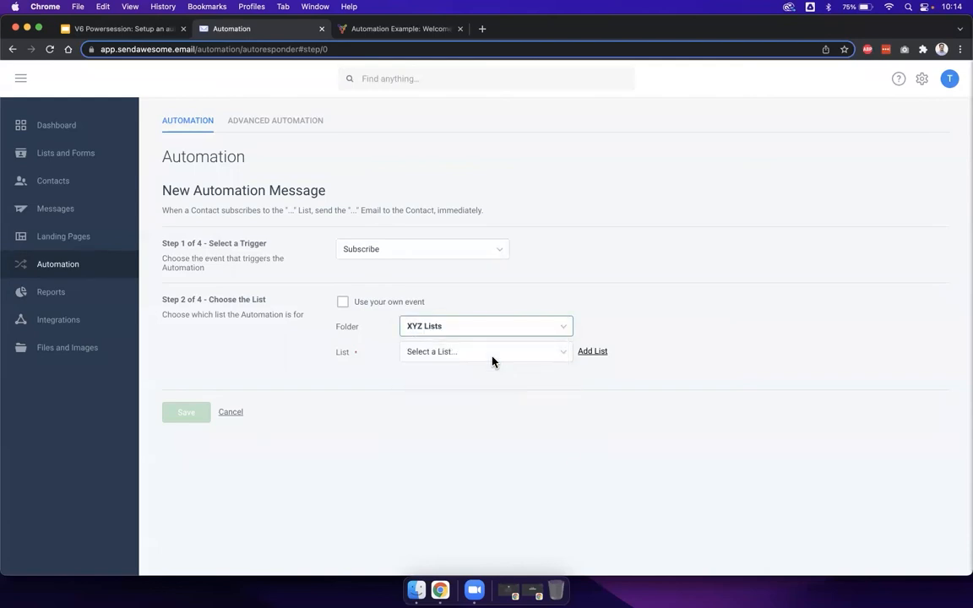
pyautogui.click(494, 358)
pyautogui.click(479, 422)
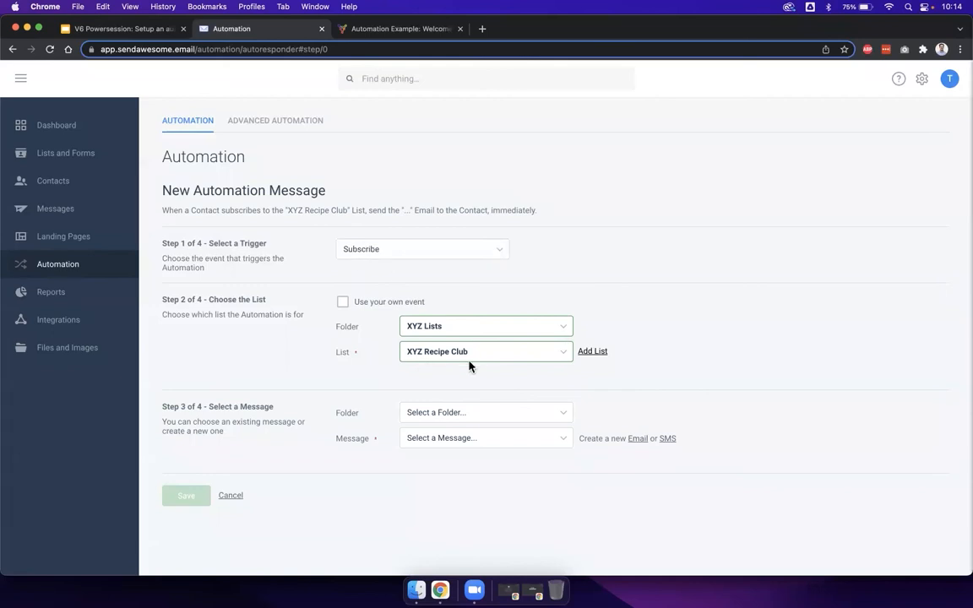
pyautogui.click(488, 438)
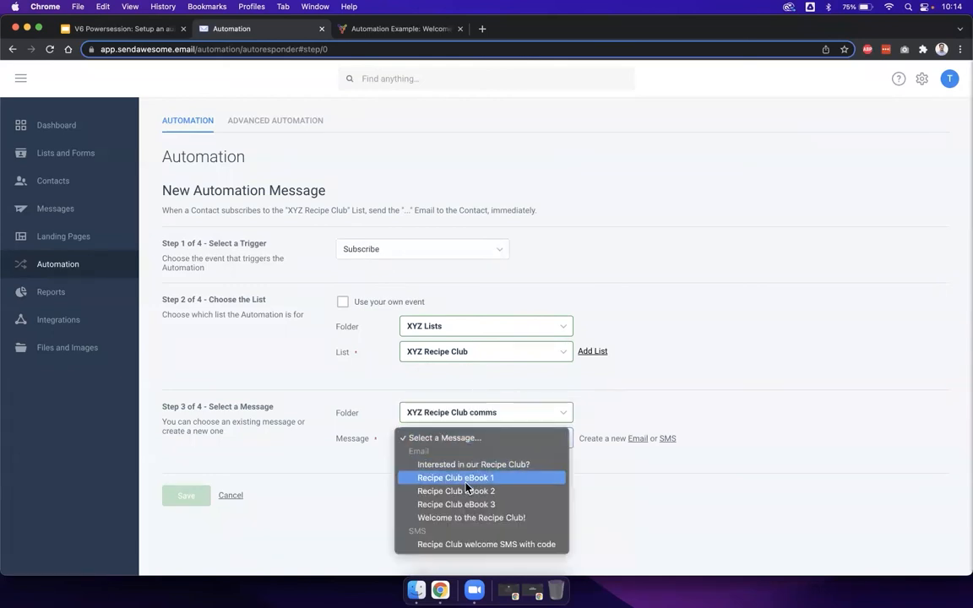
pyautogui.click(491, 479)
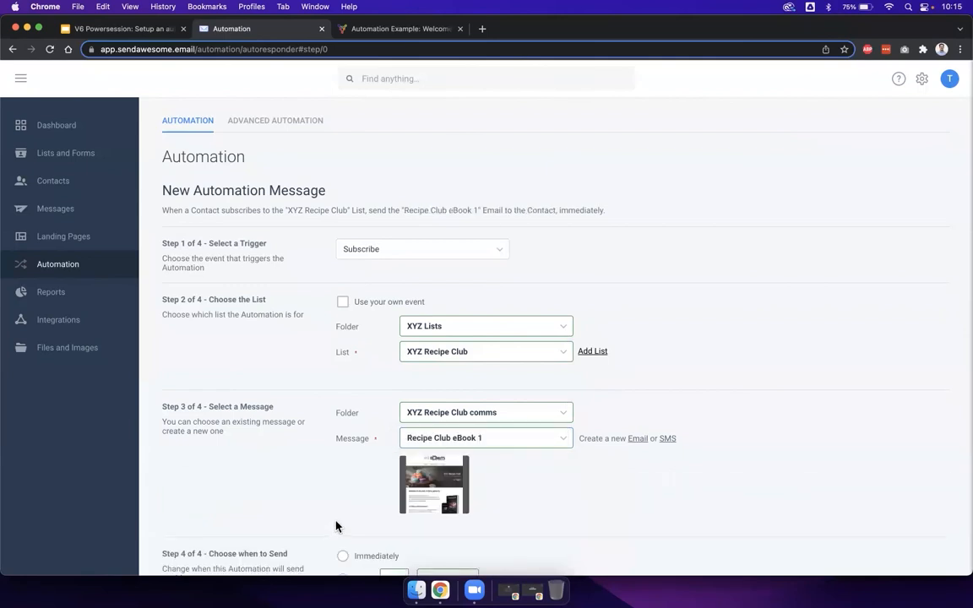
# Step: Look over the delay units, set the automation to send immediately, and save it
pyautogui.scroll(-2, 355, 498)
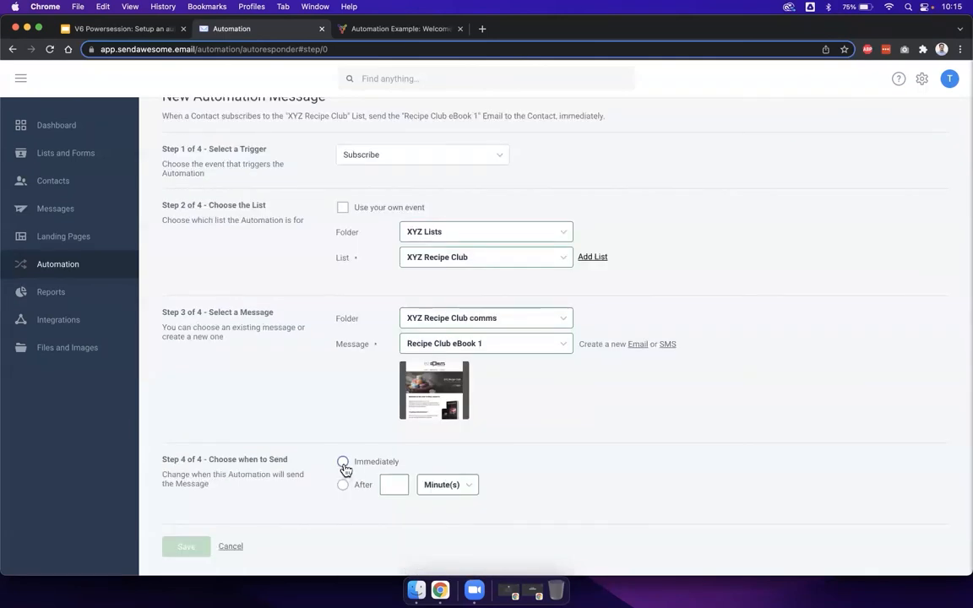
pyautogui.click(343, 465)
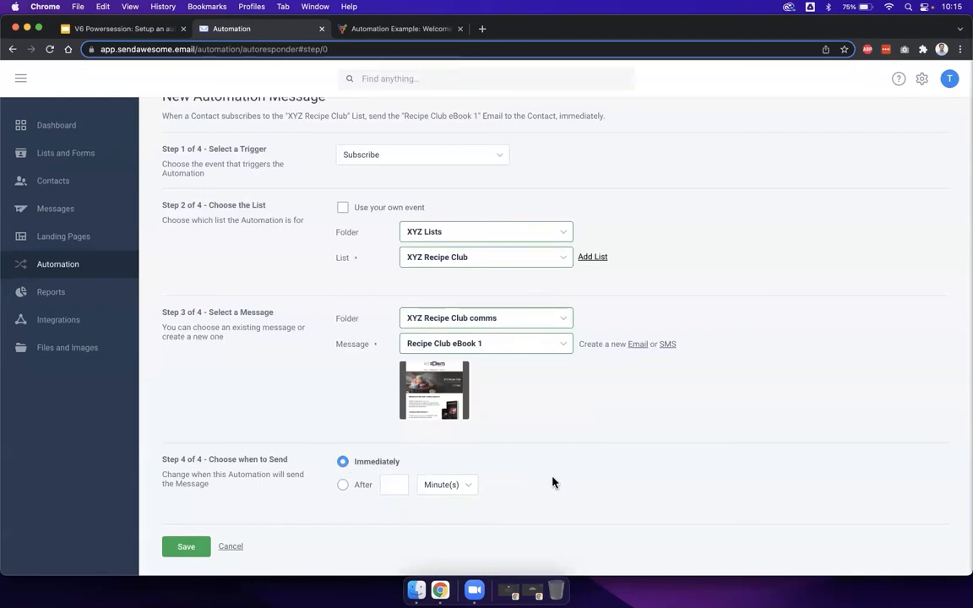
pyautogui.click(451, 488)
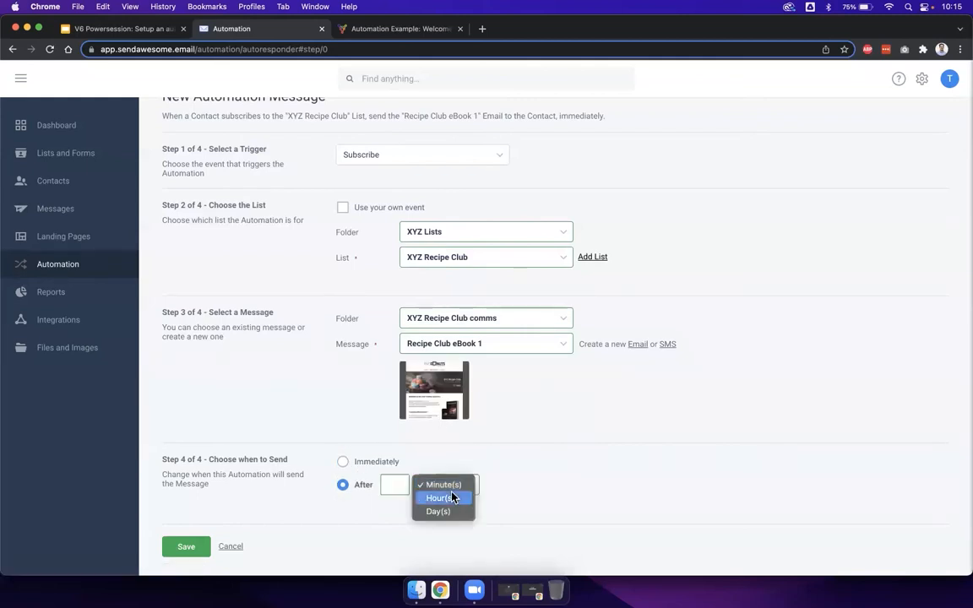
pyautogui.click(493, 484)
pyautogui.click(377, 465)
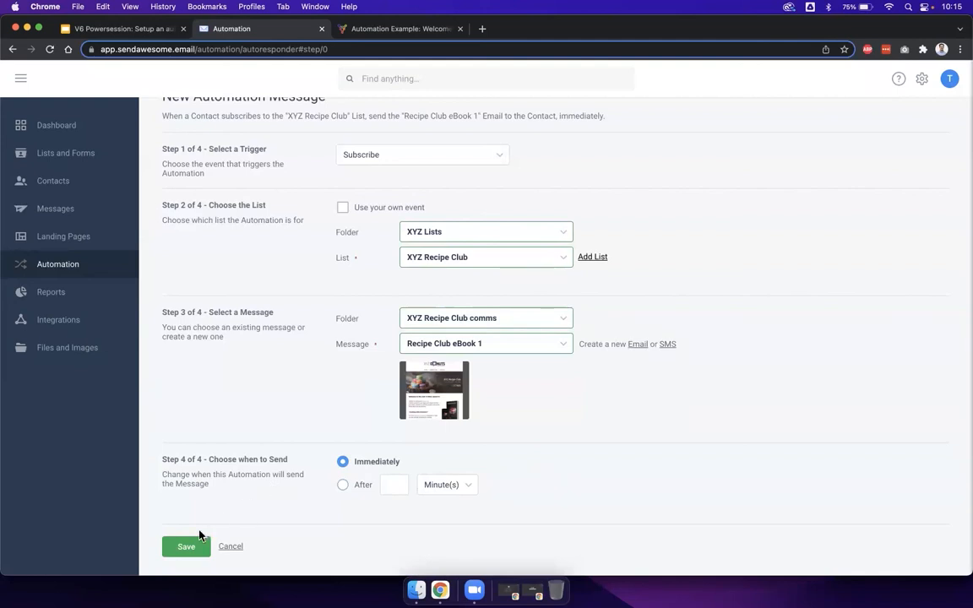
pyautogui.click(186, 547)
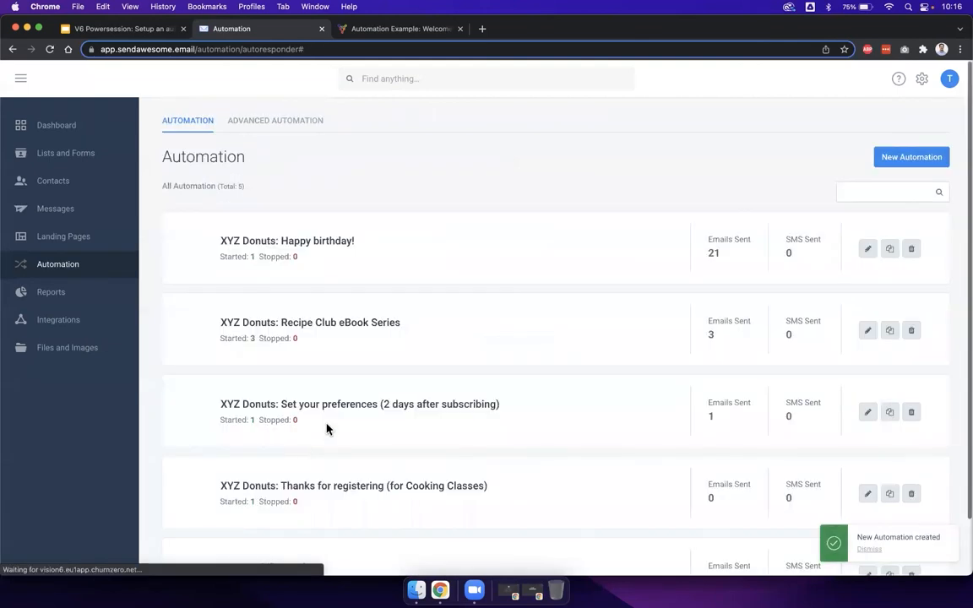
# Step: Open the new Recipe Club eBook 1 automation, check the setup steps slide, and return to the automation
pyautogui.scroll(-2, 456, 332)
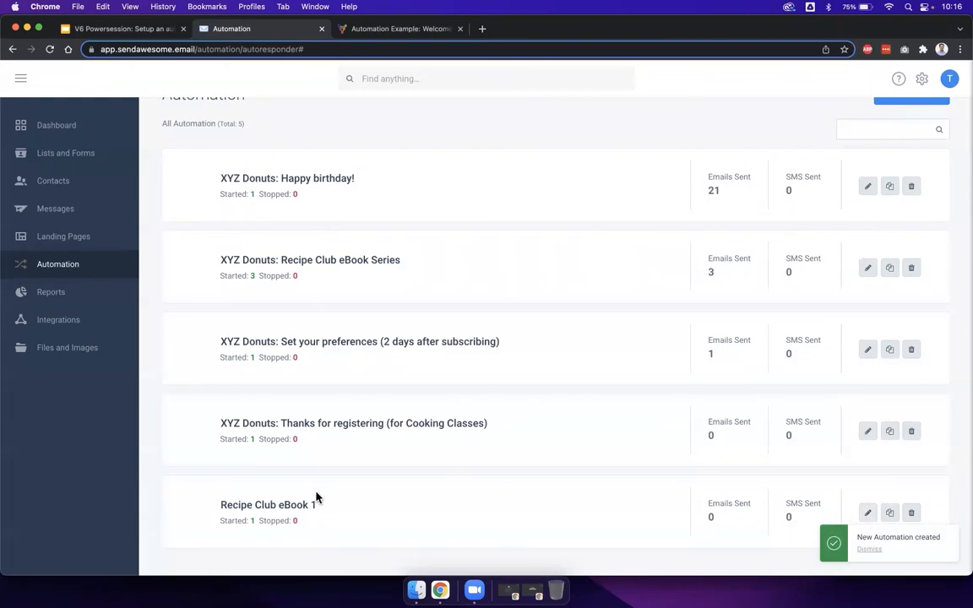
pyautogui.click(867, 513)
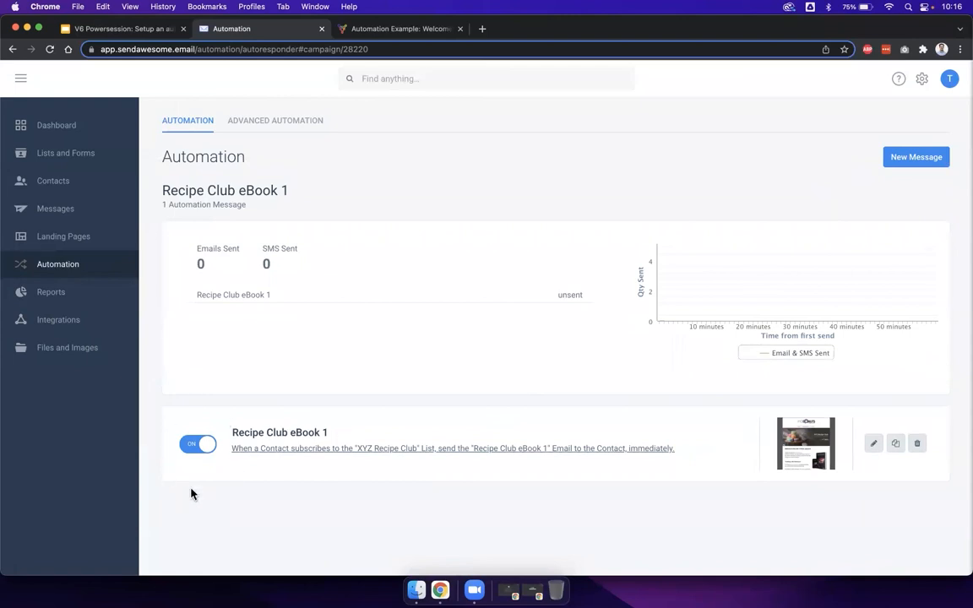
pyautogui.click(147, 32)
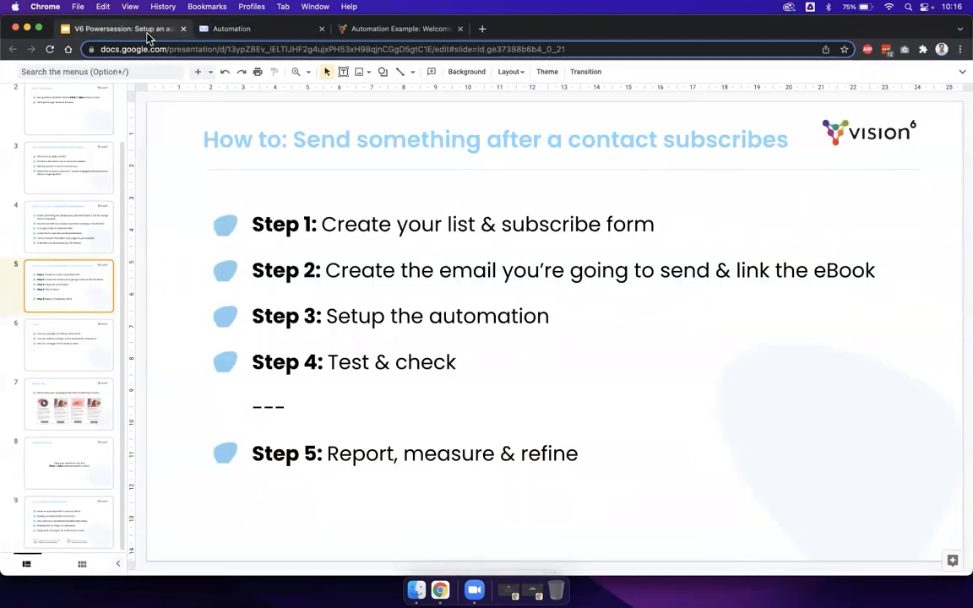
pyautogui.click(225, 34)
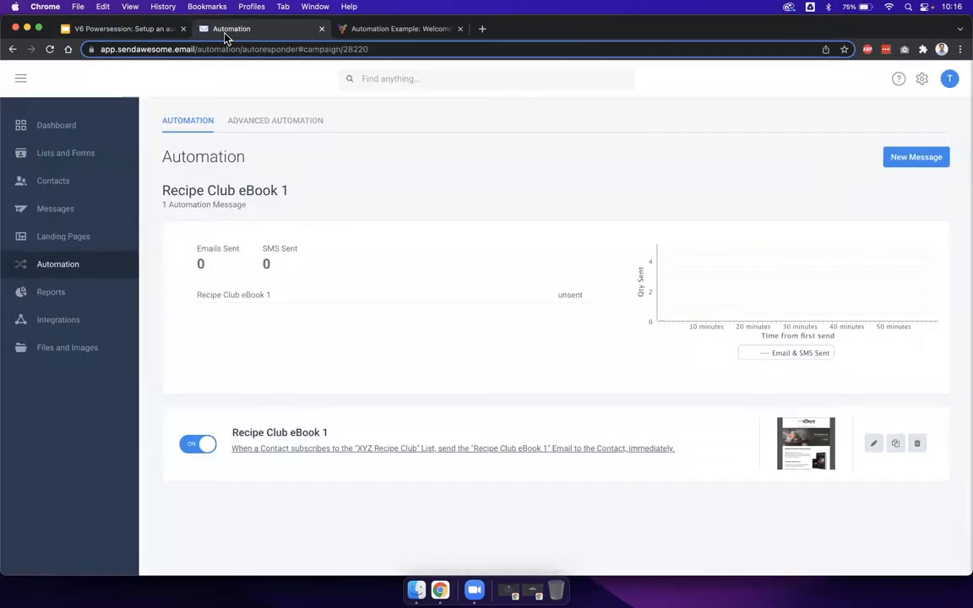
# Step: Open the XYZ Recipe Club list's subscribe form in the form designer and locate its website and preview options
pyautogui.click(79, 161)
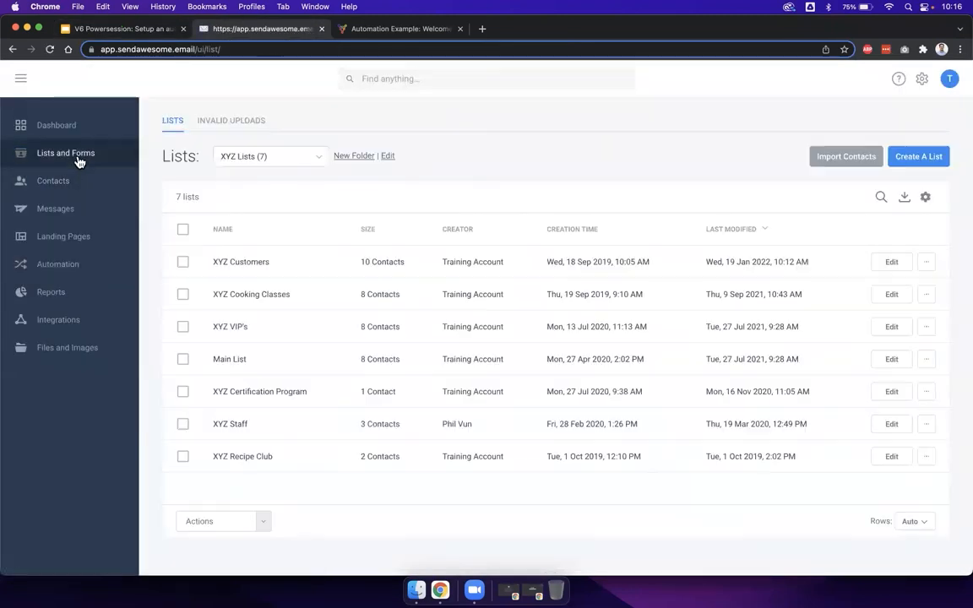
pyautogui.click(274, 458)
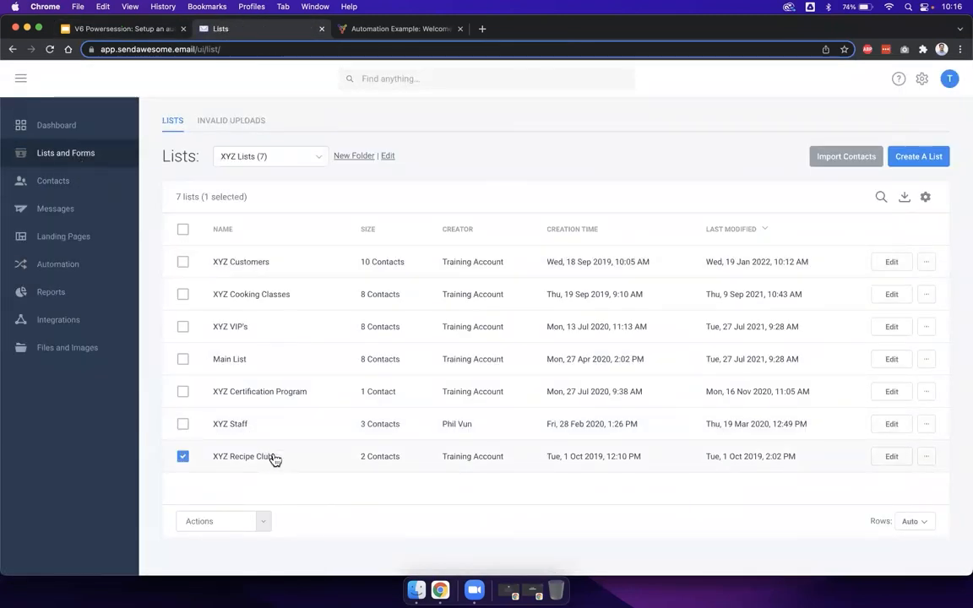
pyautogui.click(274, 458)
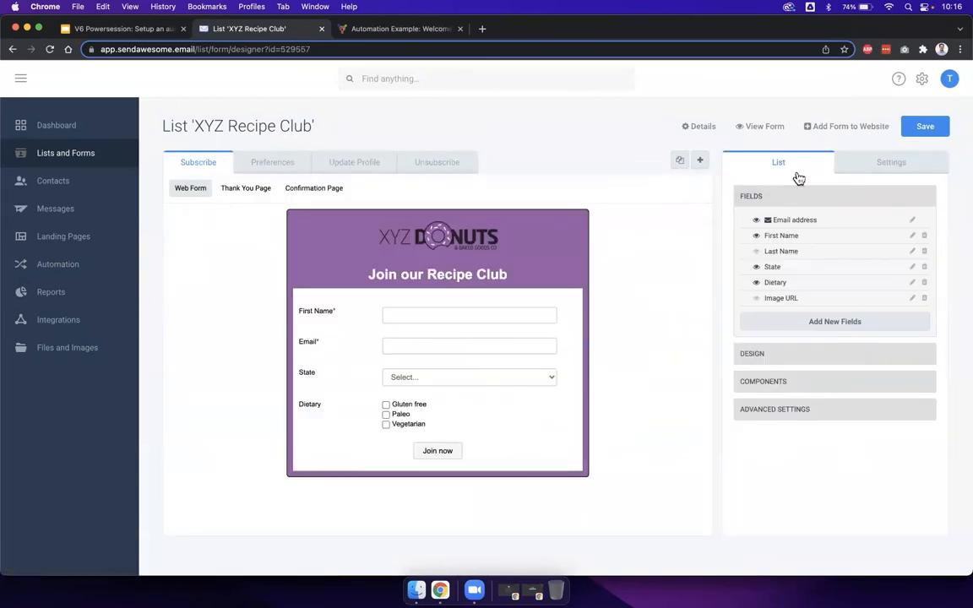
pyautogui.click(841, 131)
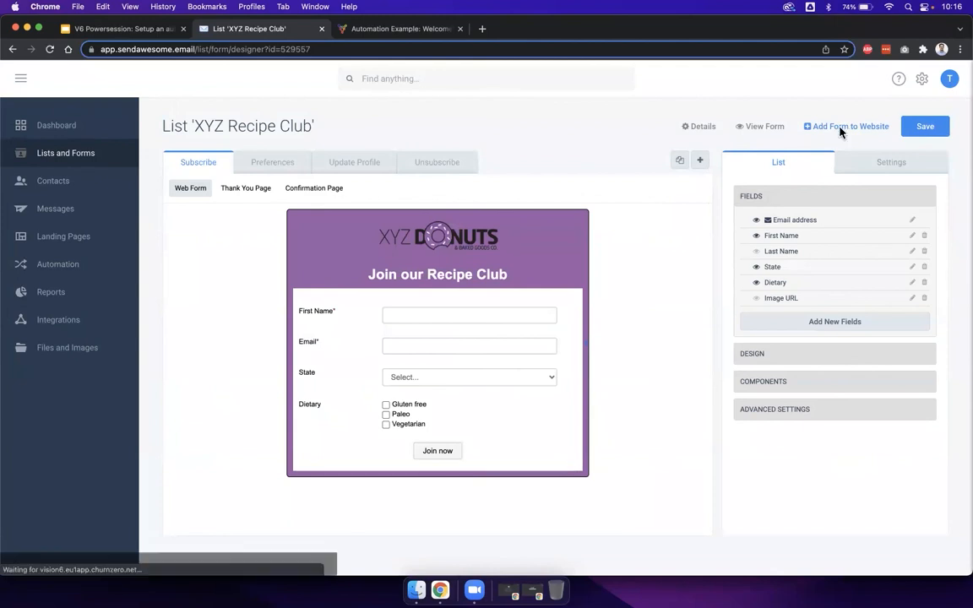
pyautogui.click(720, 113)
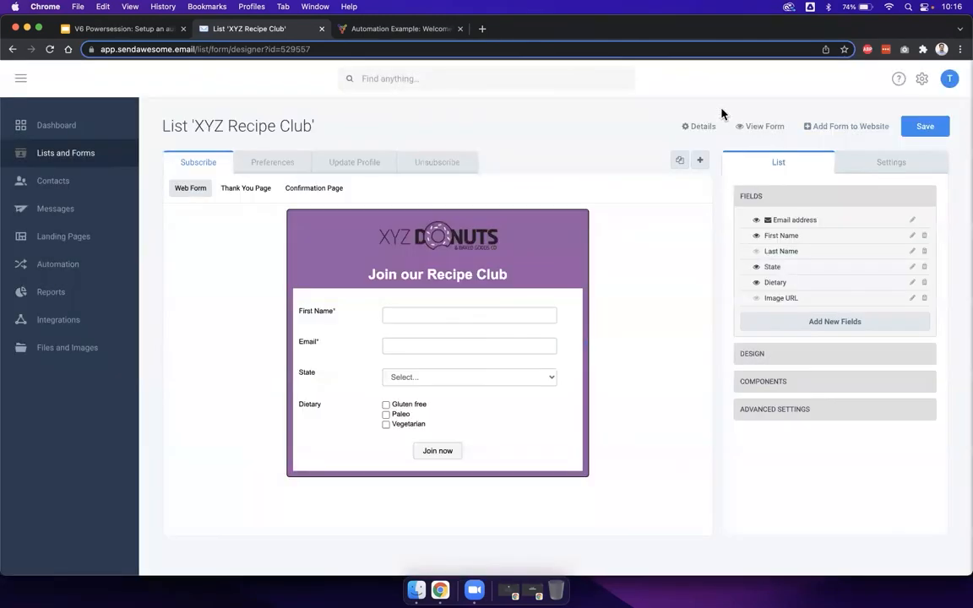
# Step: Preview the subscribe form, go through its First Name, Email and Dietary fields, and close the preview
pyautogui.click(764, 127)
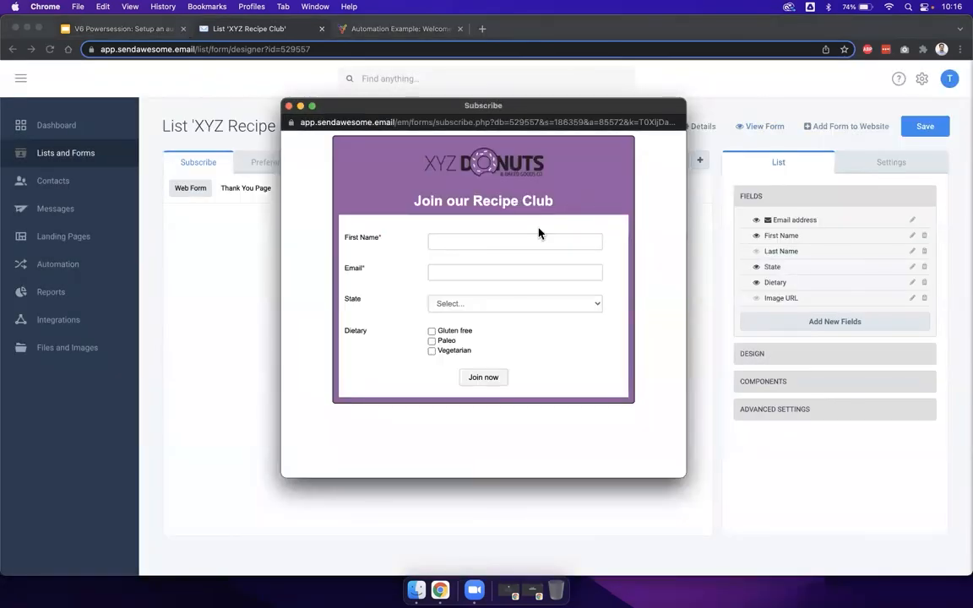
pyautogui.click(488, 243)
pyautogui.click(478, 273)
pyautogui.click(461, 330)
pyautogui.click(288, 107)
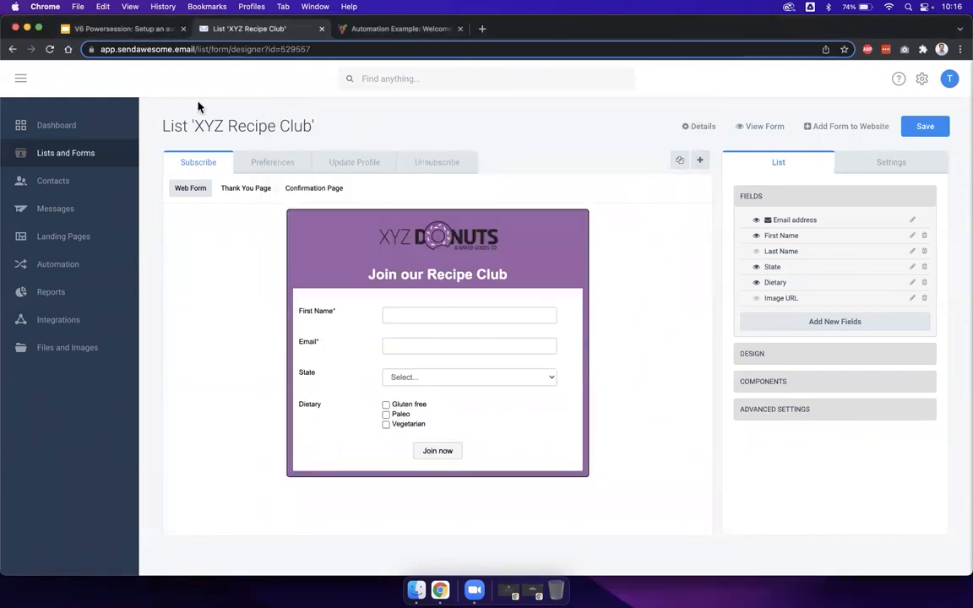
# Step: Review the setup steps and FAQs slides in the presentation, and return to the email platform
pyautogui.click(145, 33)
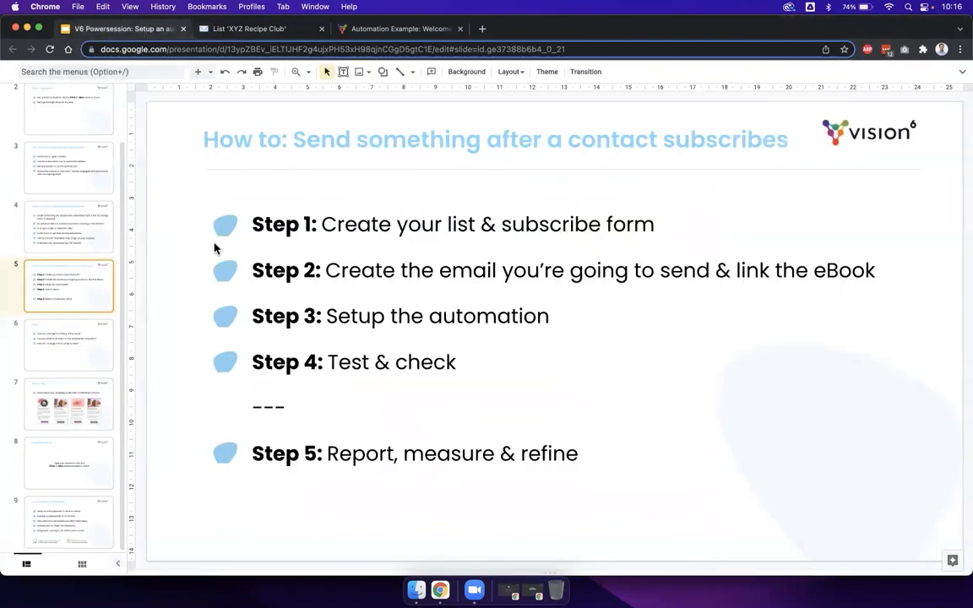
pyautogui.click(68, 341)
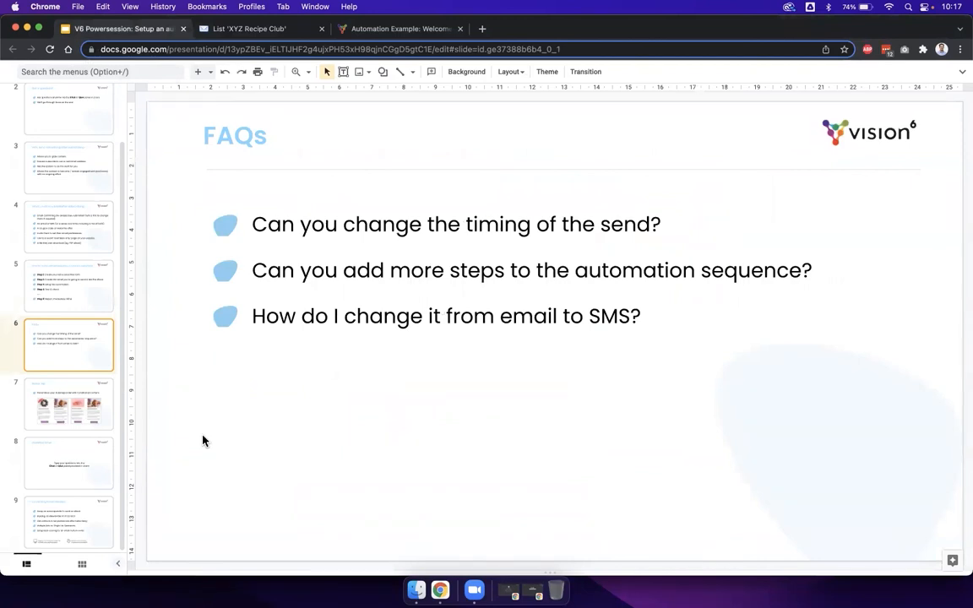
pyautogui.click(217, 30)
# Step: Open the Recipe Club eBook 1 automation and duplicate its message
pyautogui.click(68, 268)
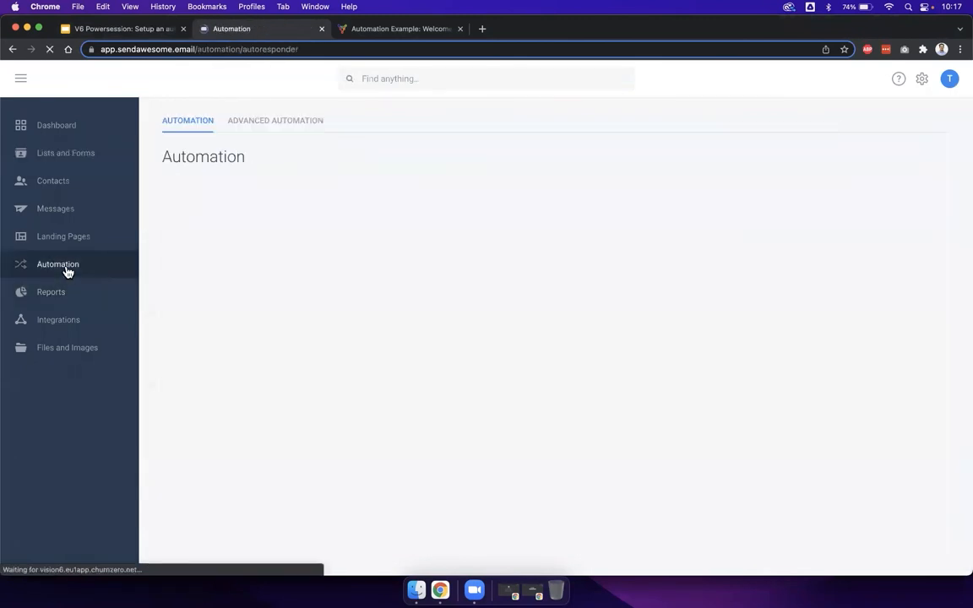
pyautogui.click(771, 219)
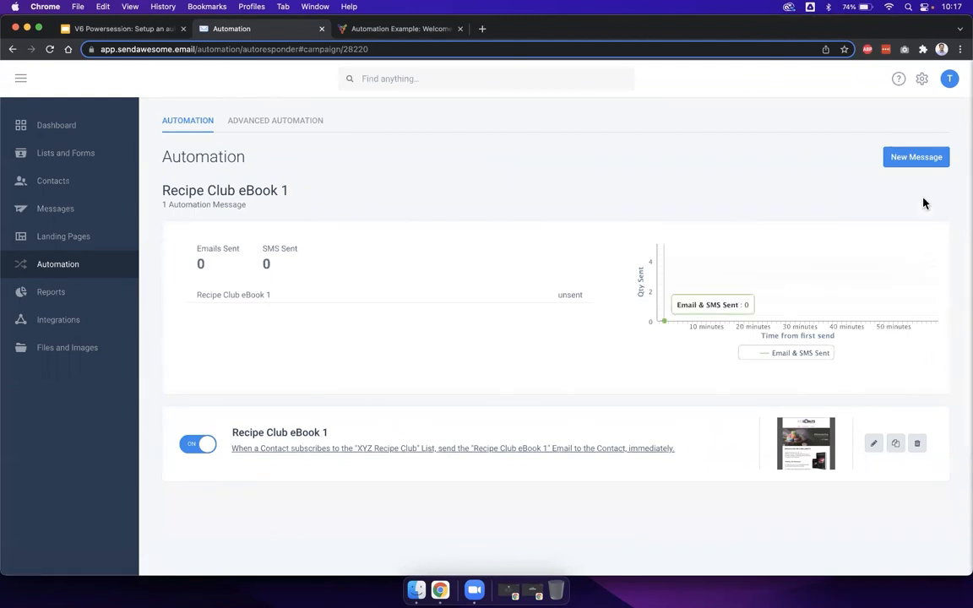
pyautogui.click(896, 446)
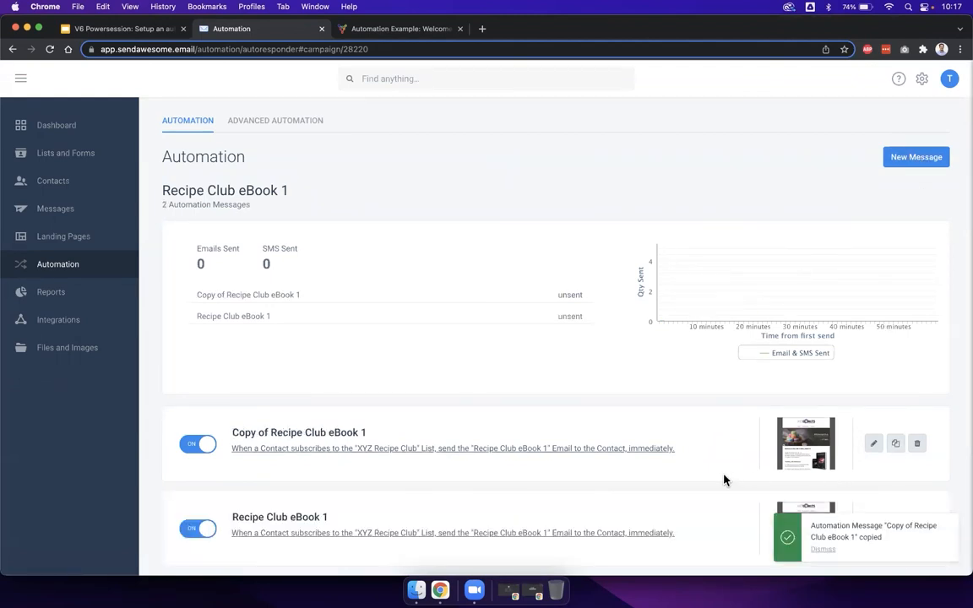
# Step: Edit the original Recipe Club eBook 1 automation message so it sends the Recipe Club eBook 2 email
pyautogui.scroll(-2, 723, 478)
pyautogui.click(557, 517)
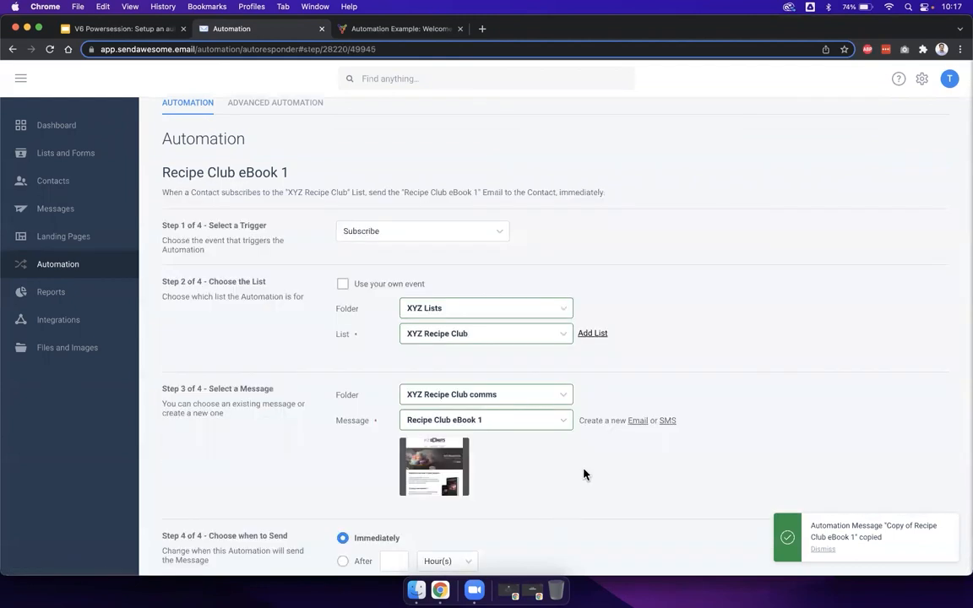
pyautogui.scroll(-3, 582, 473)
pyautogui.click(506, 343)
pyautogui.click(506, 358)
# Step: Set the eBook 2 message to send 5 days after subscribing and save it
pyautogui.click(351, 488)
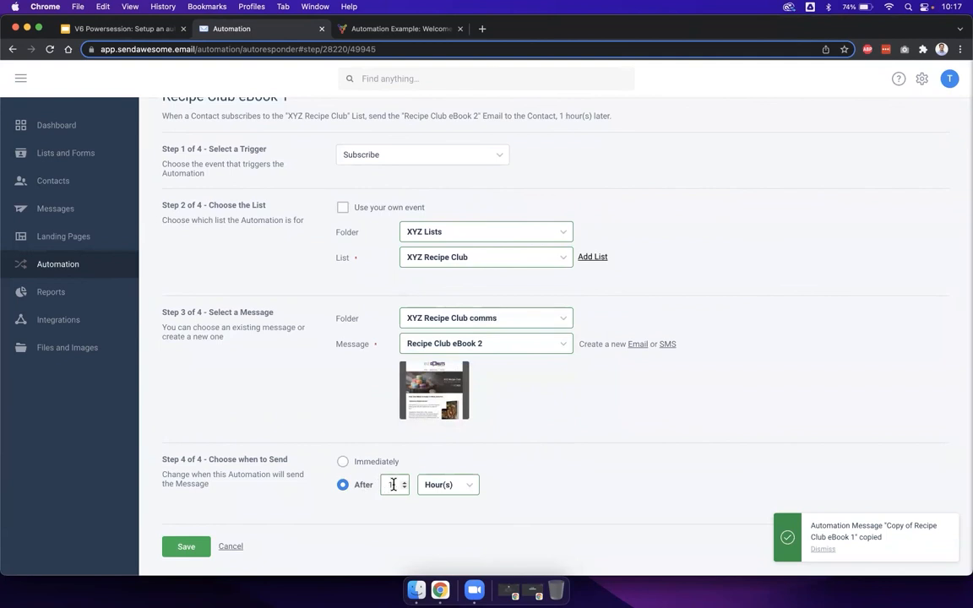
pyautogui.click(412, 483)
pyautogui.write('5')
pyautogui.click(446, 484)
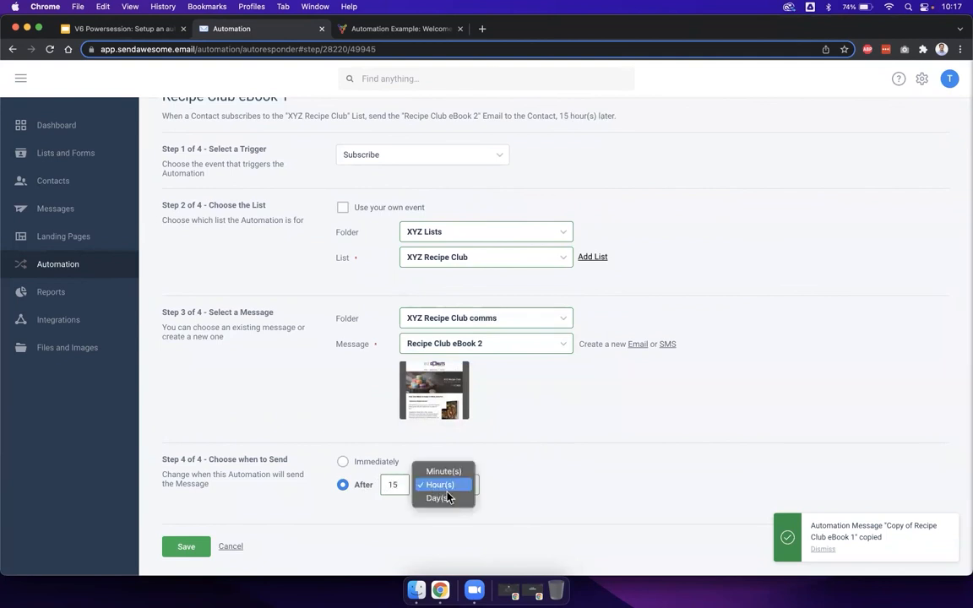
pyautogui.click(448, 498)
pyautogui.click(393, 484)
pyautogui.press('BackSpace')
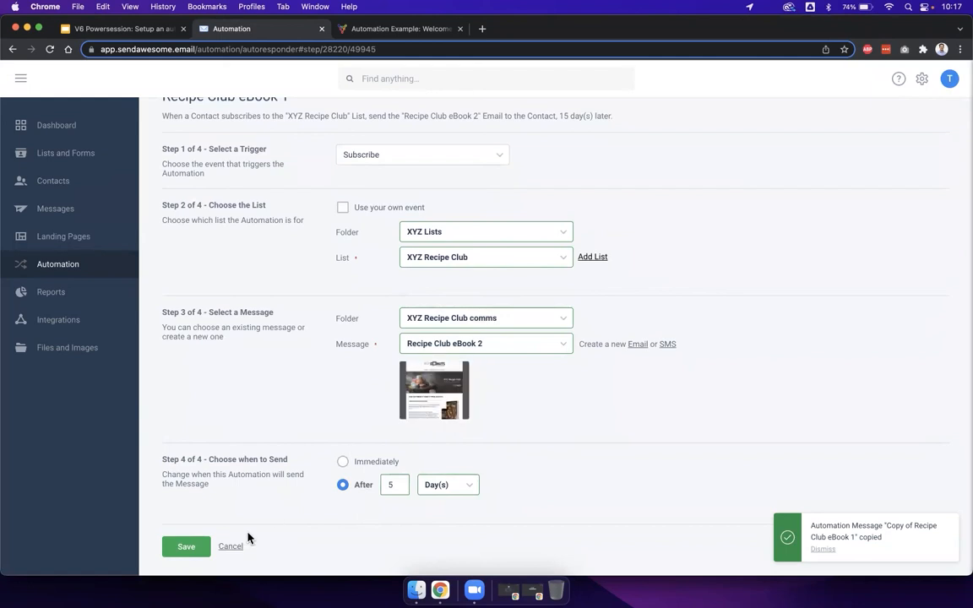
pyautogui.click(191, 549)
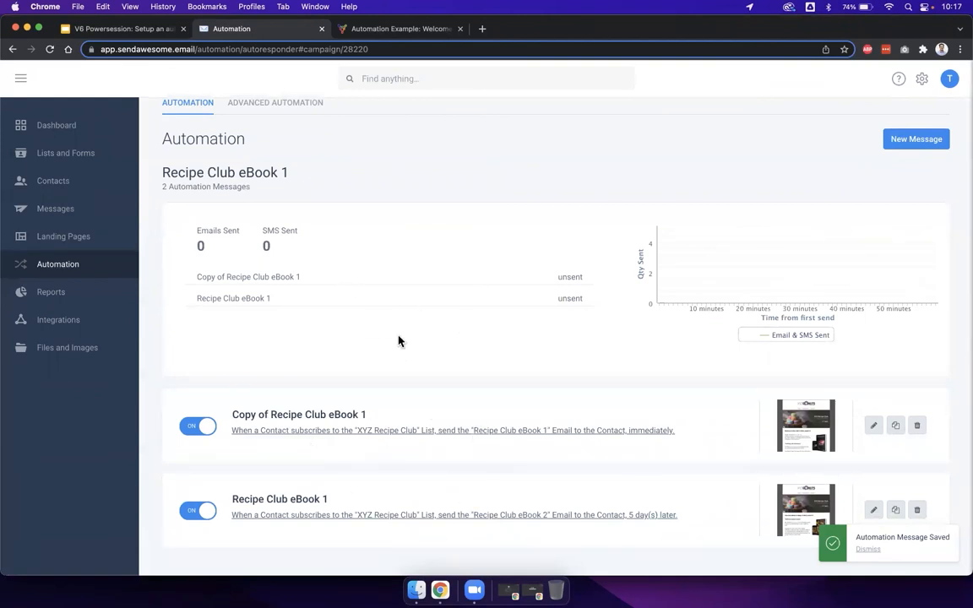
# Step: Check the FAQs slide, and switch the 5-day follow-up message in the automation to "Recipe Club welcome SMS with code"
pyautogui.click(122, 29)
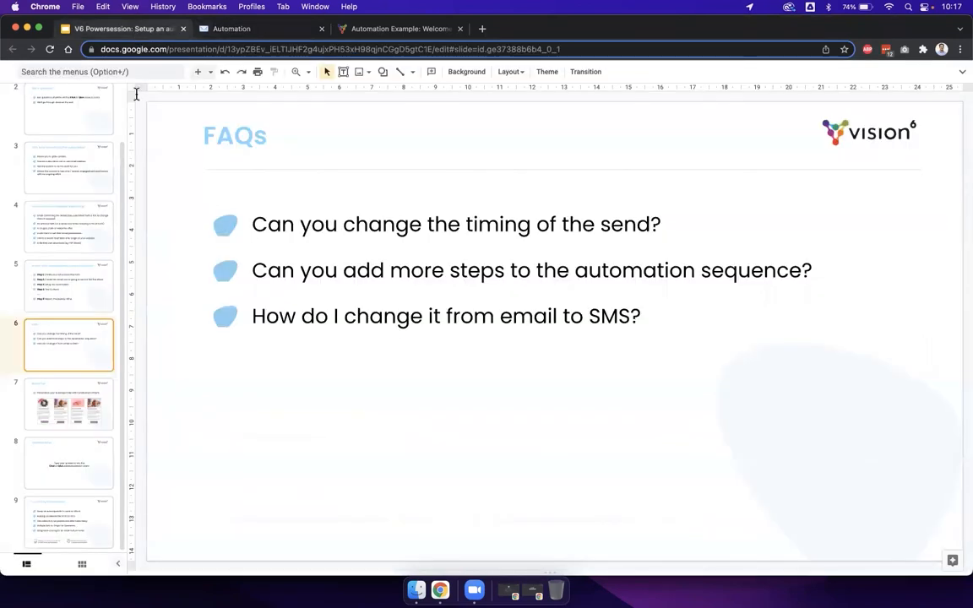
pyautogui.click(231, 32)
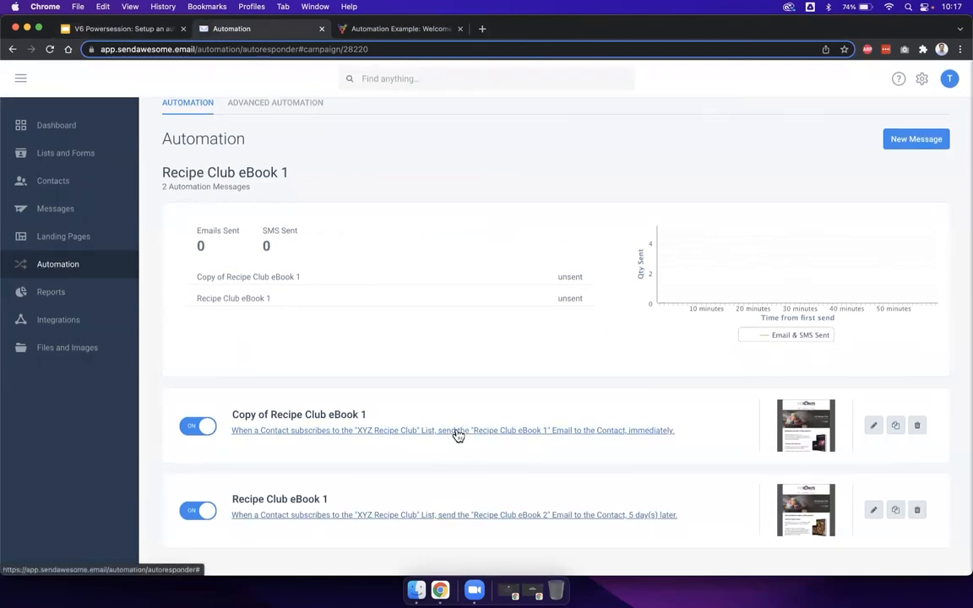
pyautogui.click(456, 516)
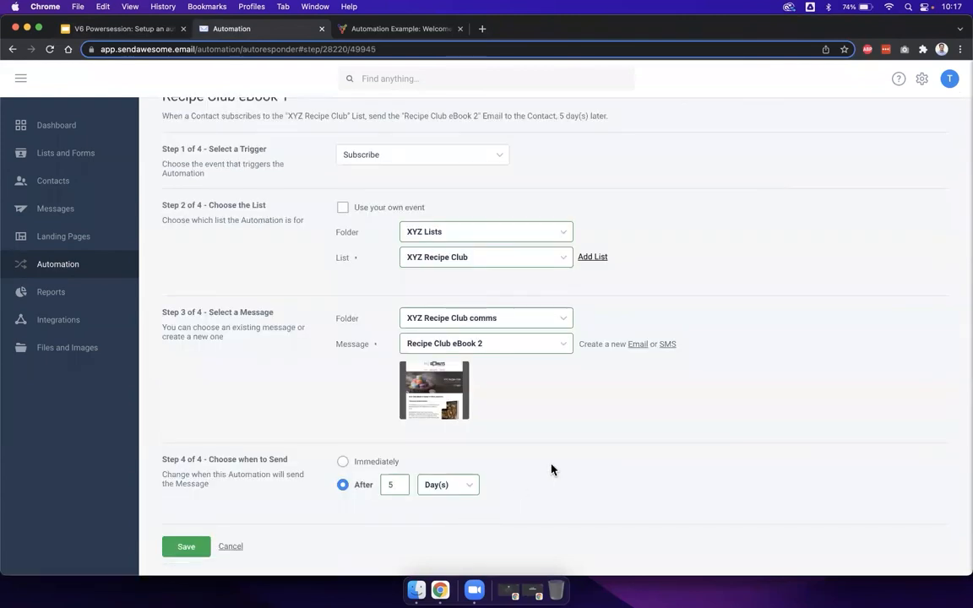
pyautogui.click(513, 341)
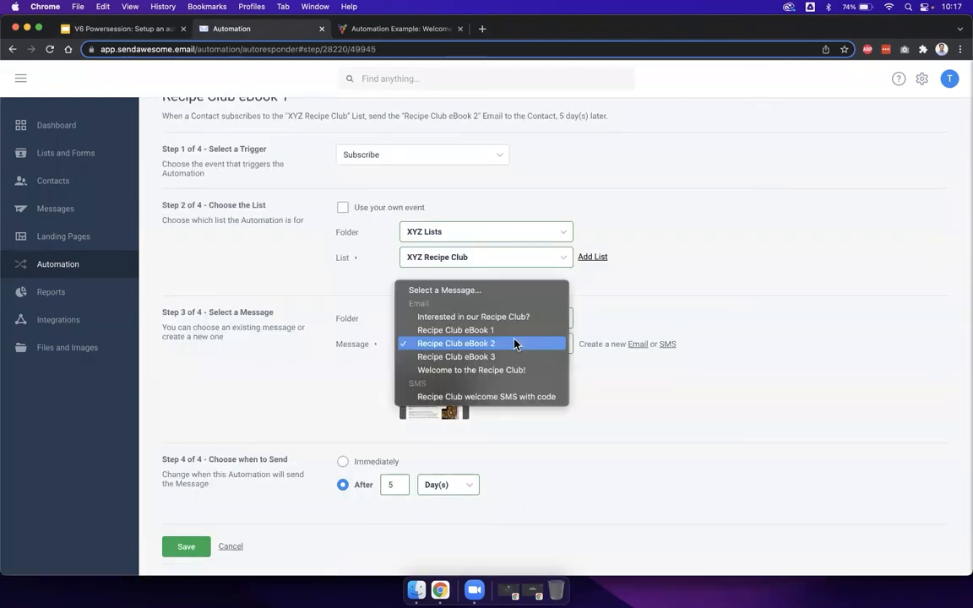
pyautogui.click(320, 366)
pyautogui.moveTo(417, 345); pyautogui.dragTo(459, 345)
pyautogui.moveTo(170, 311); pyautogui.dragTo(282, 315)
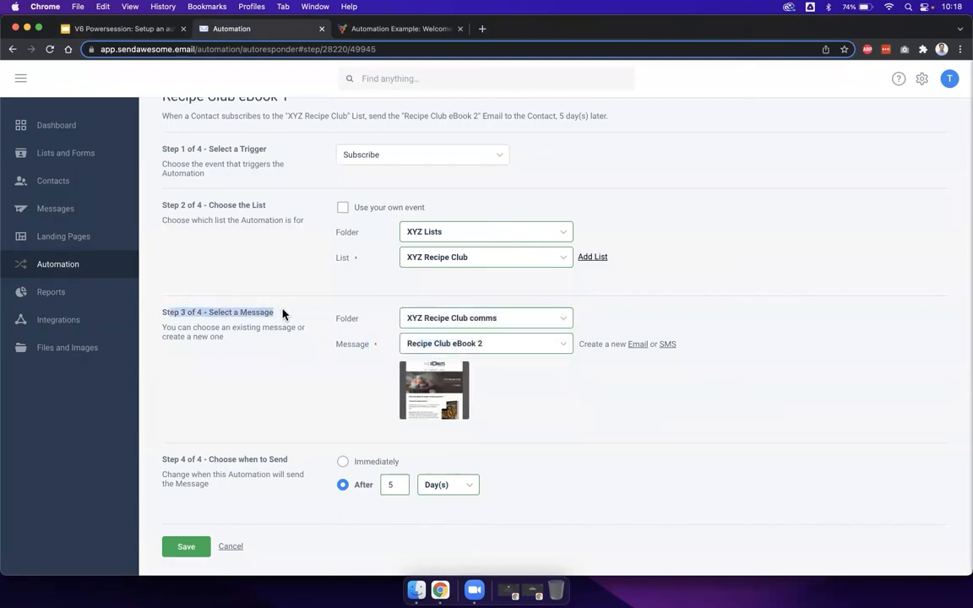
pyautogui.click(446, 344)
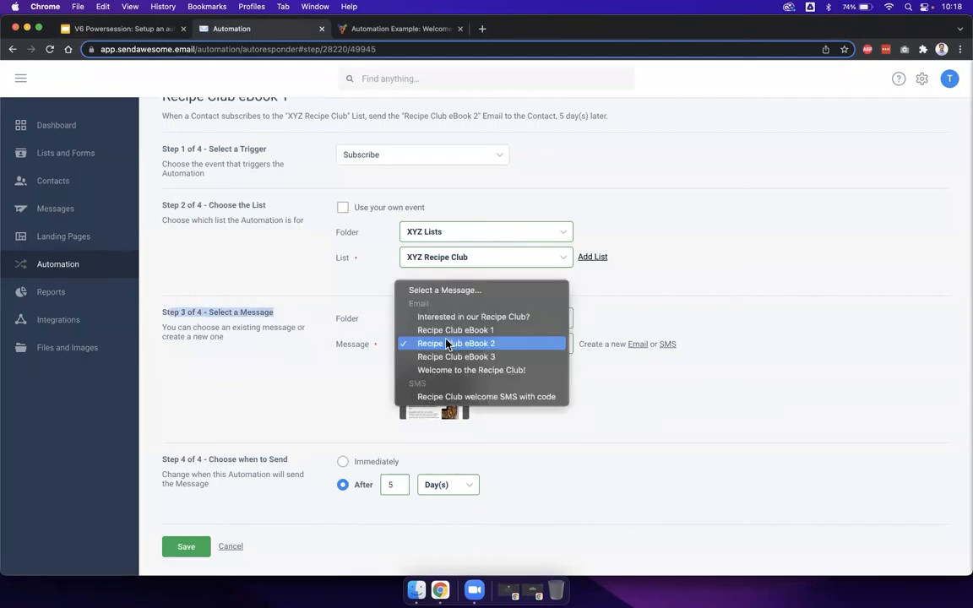
pyautogui.click(453, 397)
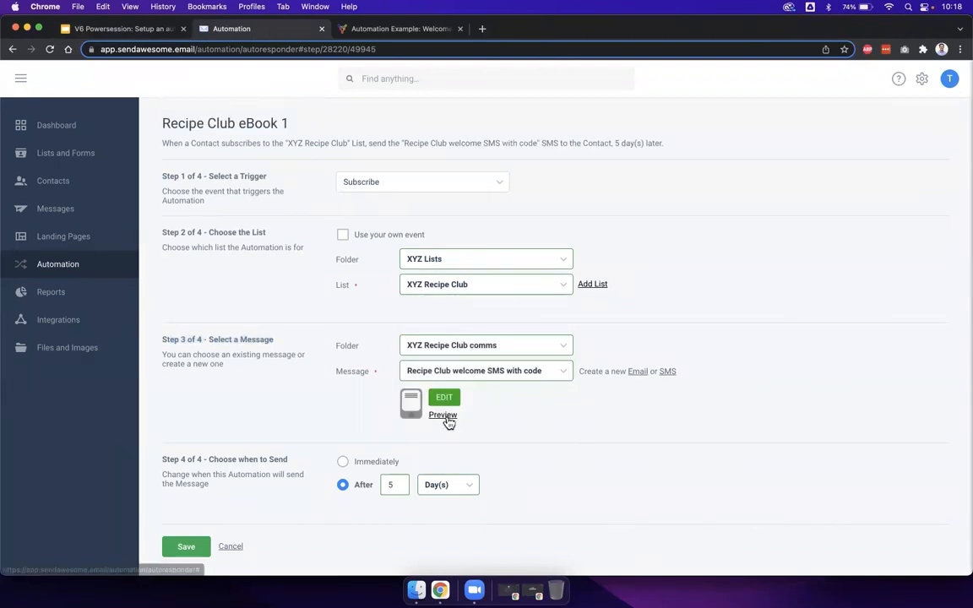
# Step: Preview the text of the welcome SMS, close the preview, and save the automation message
pyautogui.click(442, 415)
pyautogui.moveTo(424, 212); pyautogui.dragTo(550, 235)
pyautogui.click(549, 235)
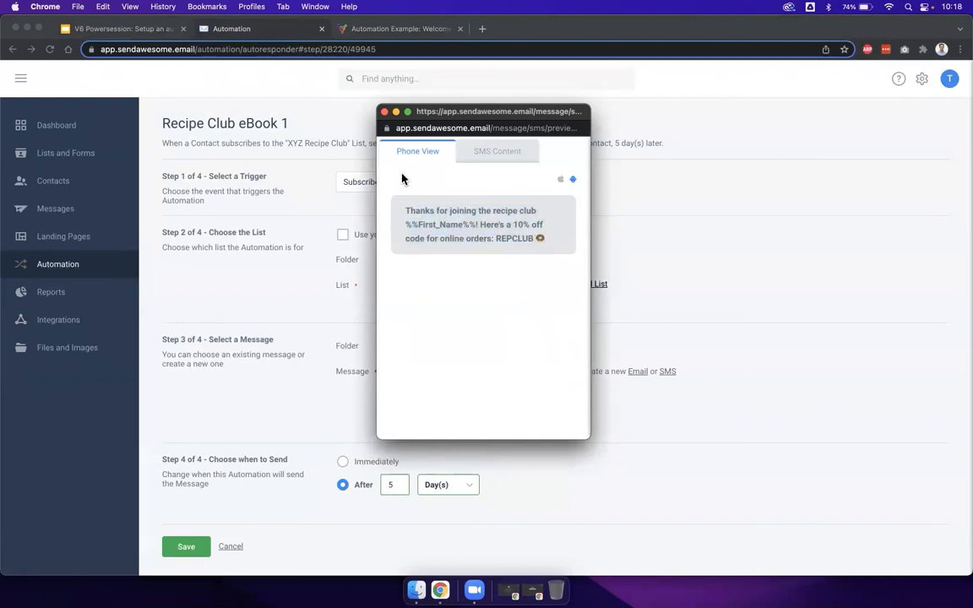
pyautogui.click(384, 112)
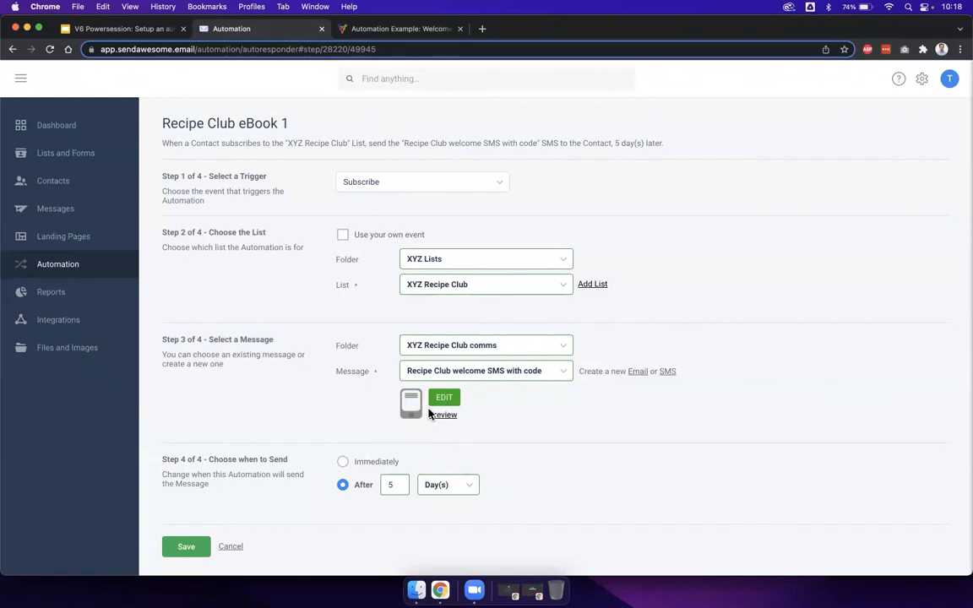
pyautogui.click(203, 545)
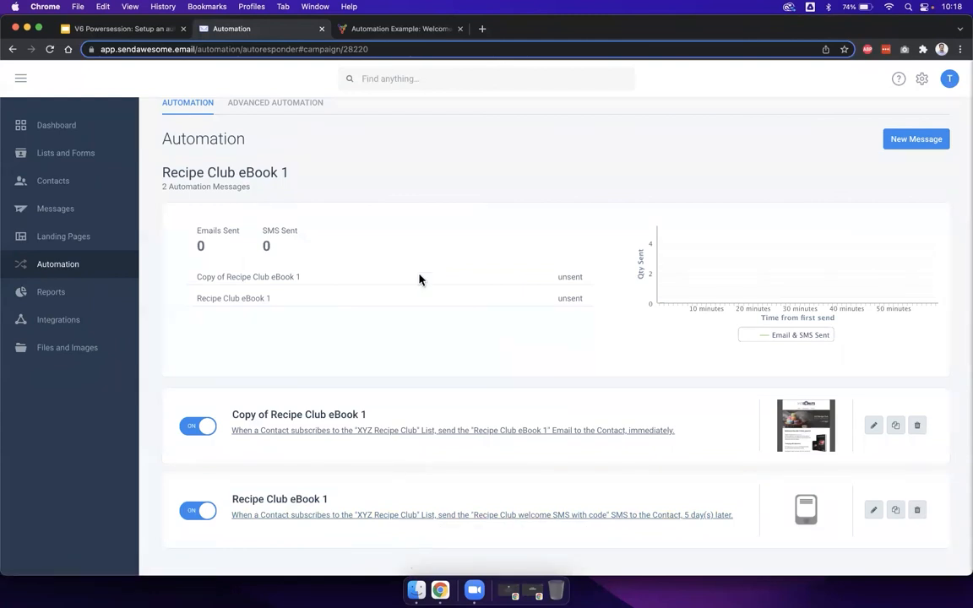
# Step: Switch to the presentation and show the Bonus Tip slide about personalising autoresponders with Conditional Content
pyautogui.click(149, 34)
pyautogui.click(108, 422)
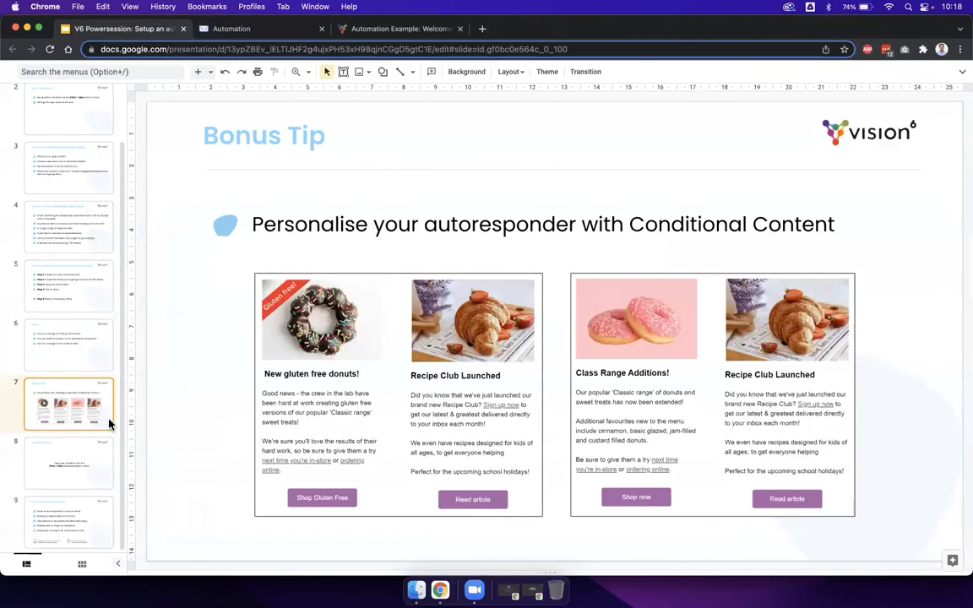